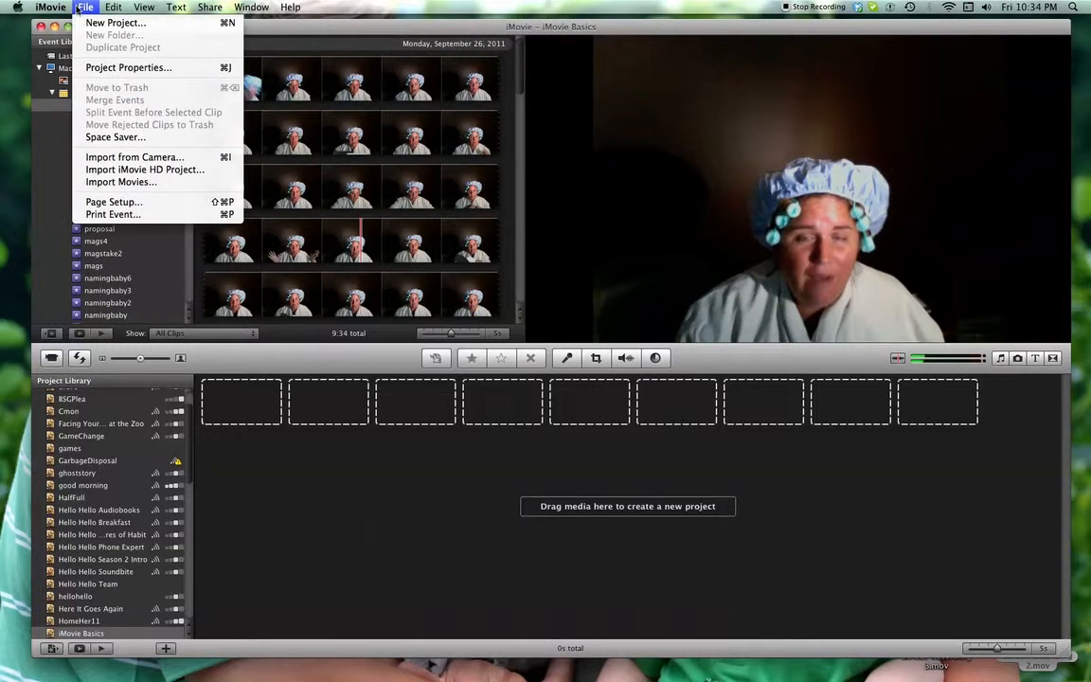
Create a new widescreen (16:9) project named iMovie Basics 1
left_click(94, 22)
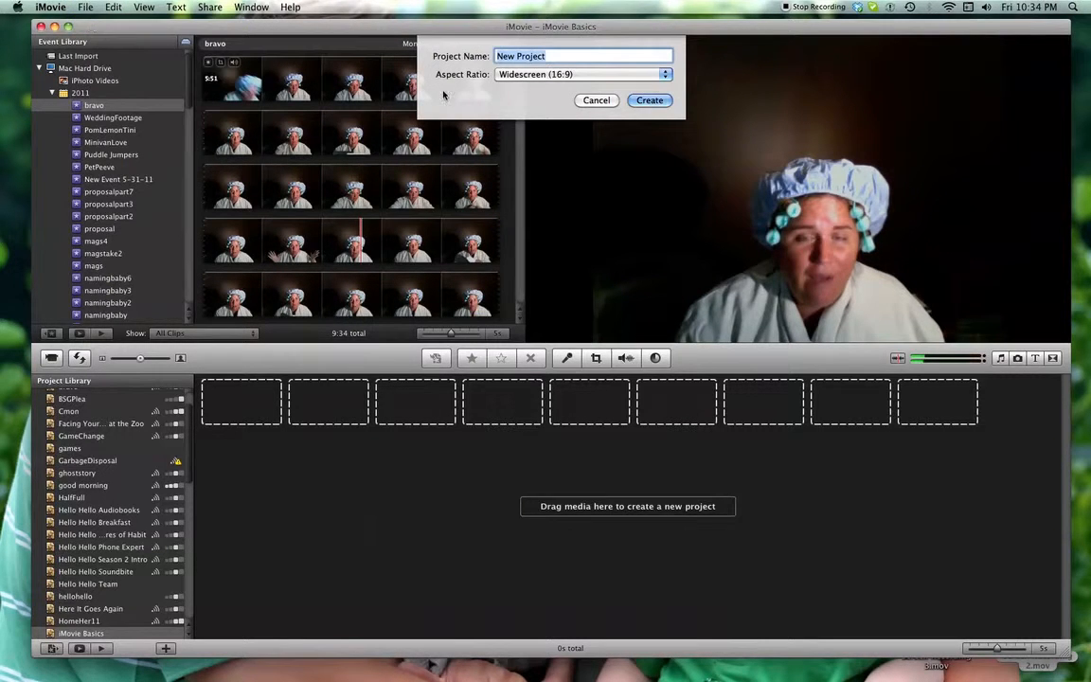
type("iMov")
left_click(646, 100)
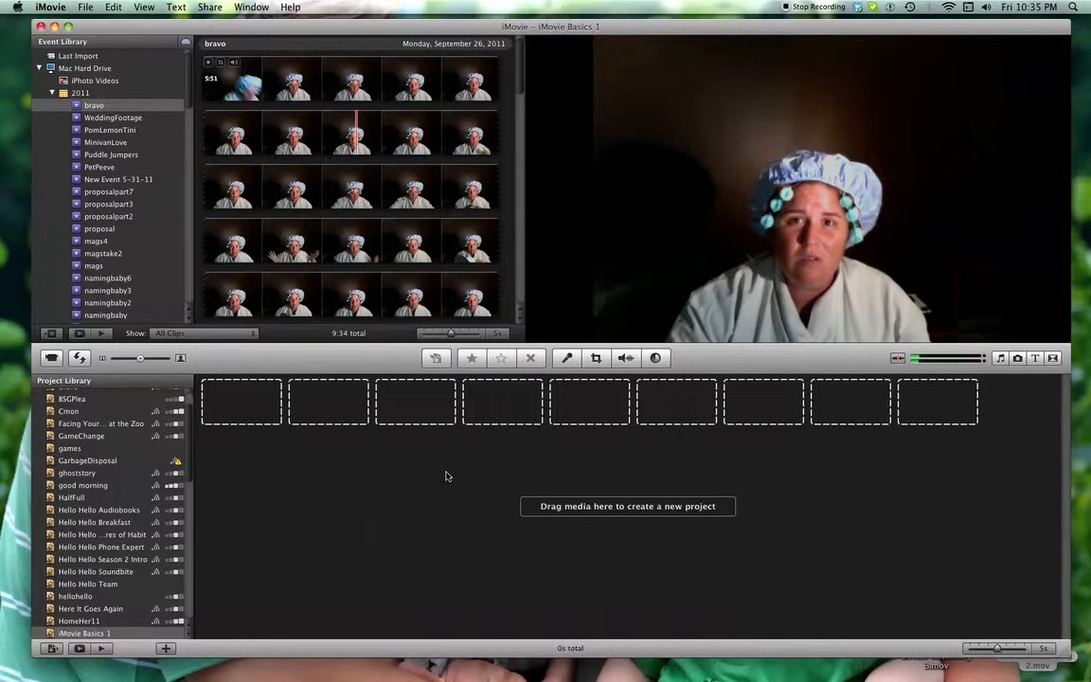
Start capturing video from the built-in iSight camera into a new event named iMovie Basics
left_click(53, 358)
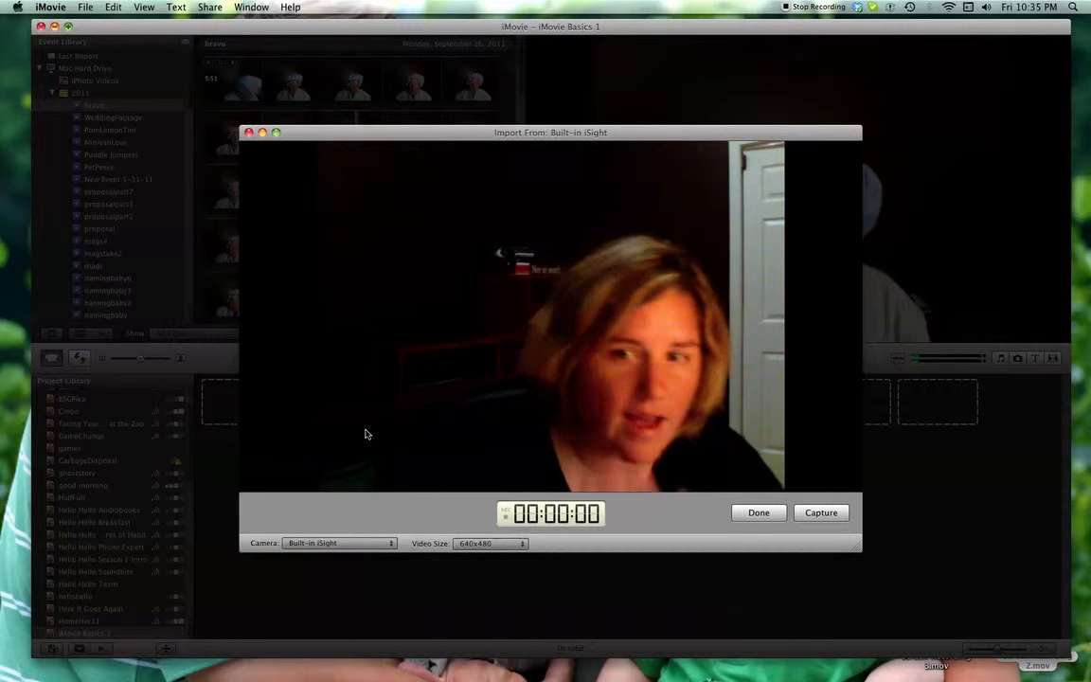
left_click(820, 512)
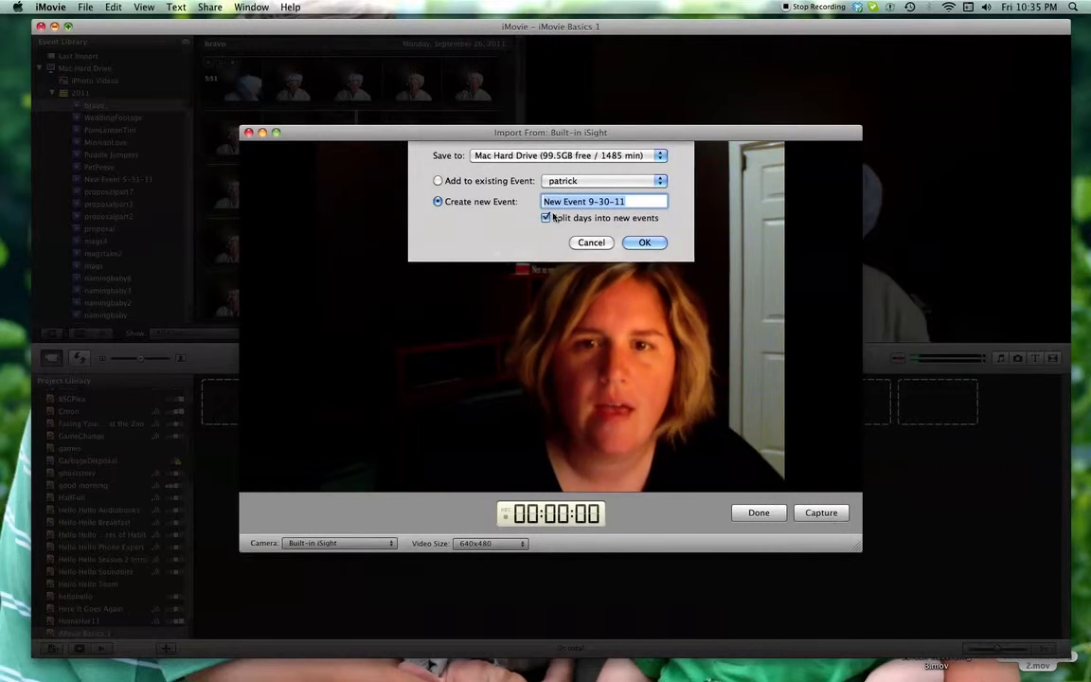
left_click(573, 181)
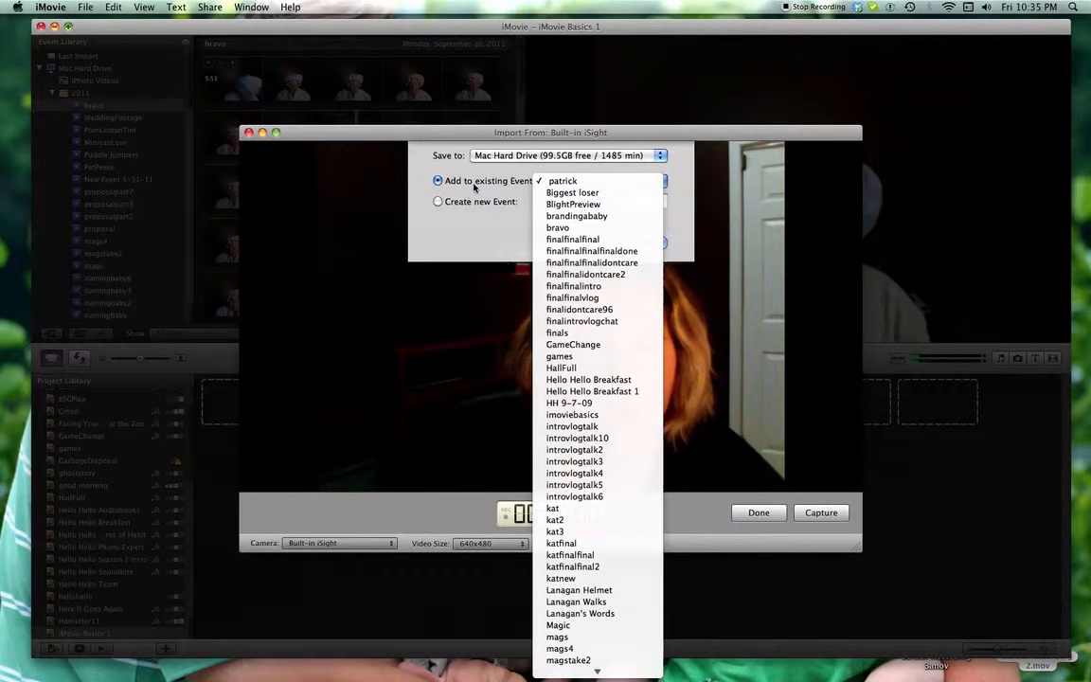
left_click(437, 203)
left_click(437, 202)
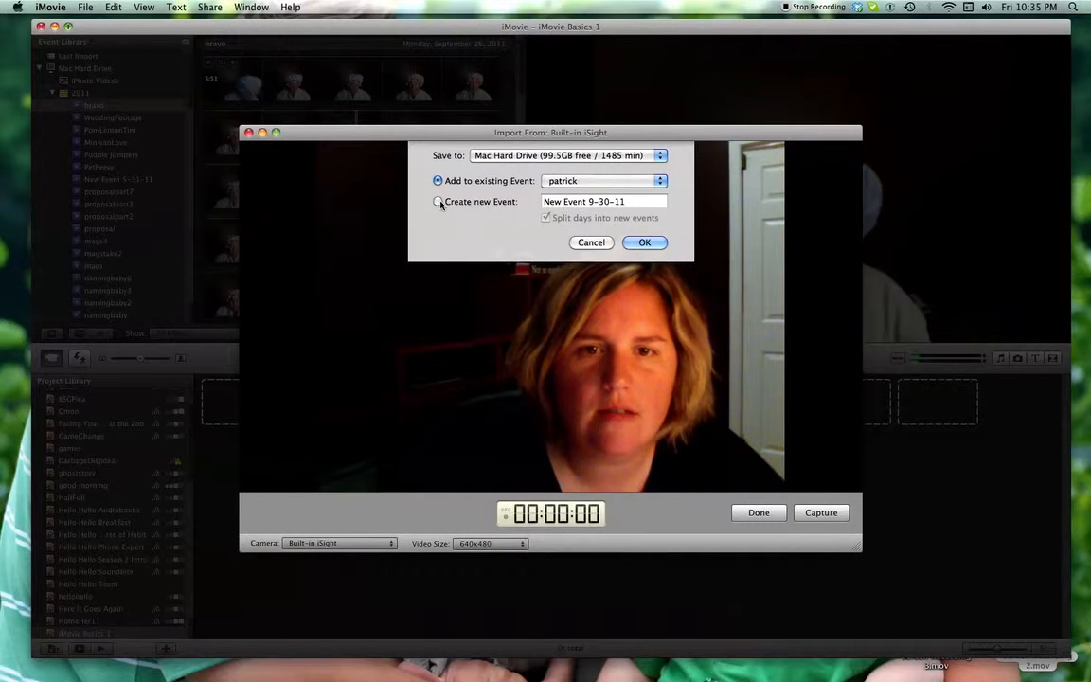
double_click(580, 204)
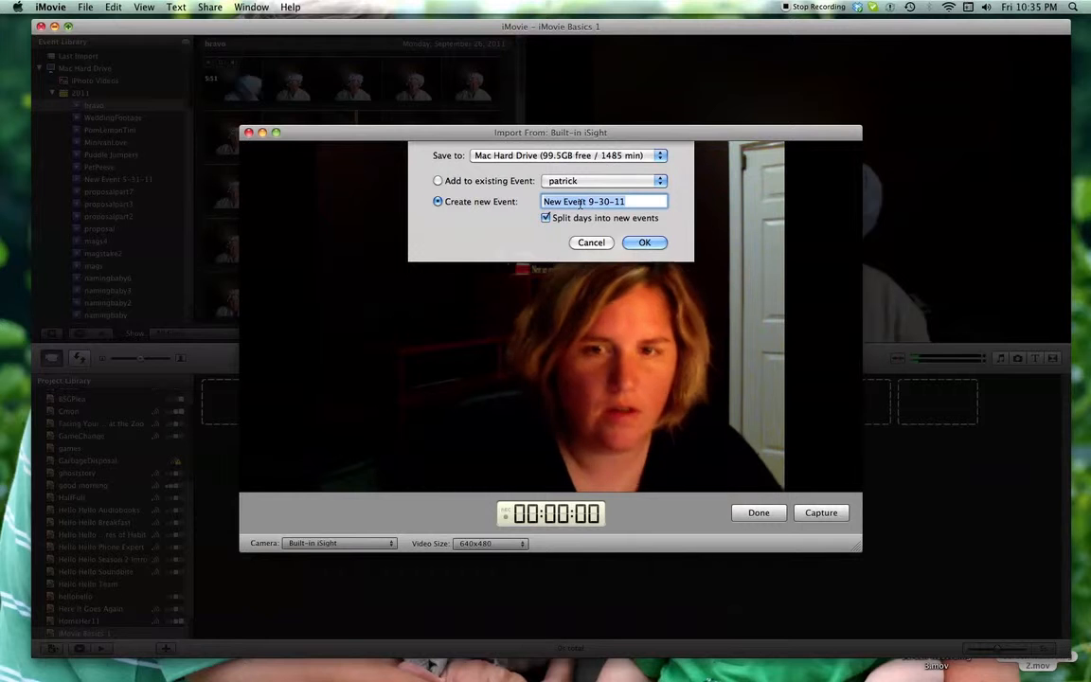
type("iMovie Basics")
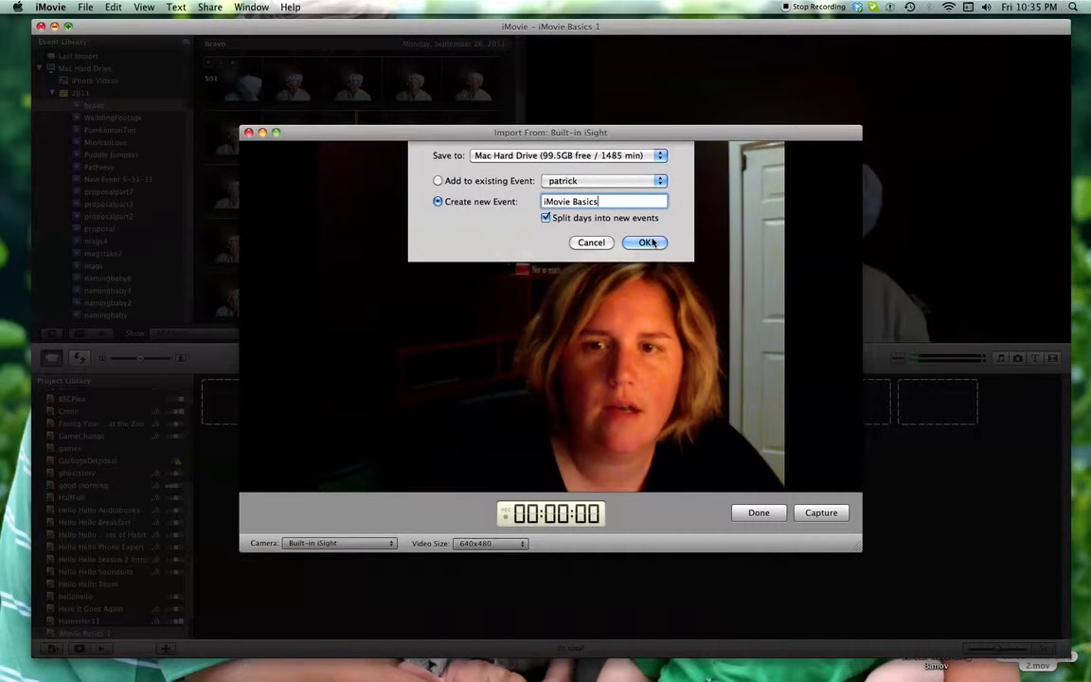
left_click(645, 242)
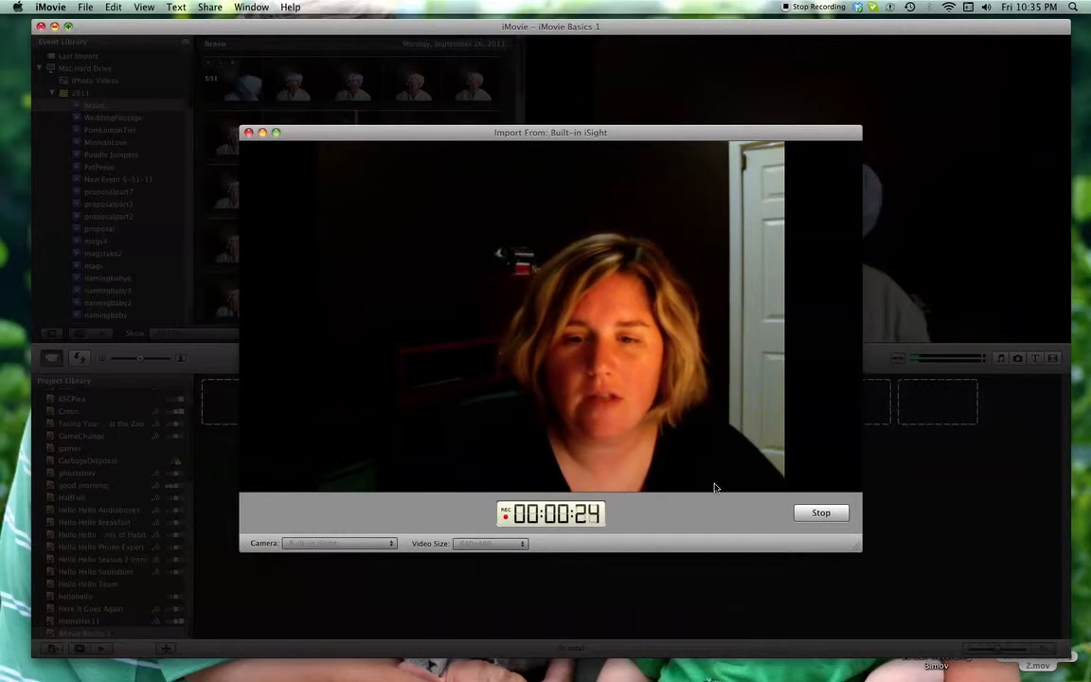
Stop the camera recording and finish the import to return to the project
left_click(820, 514)
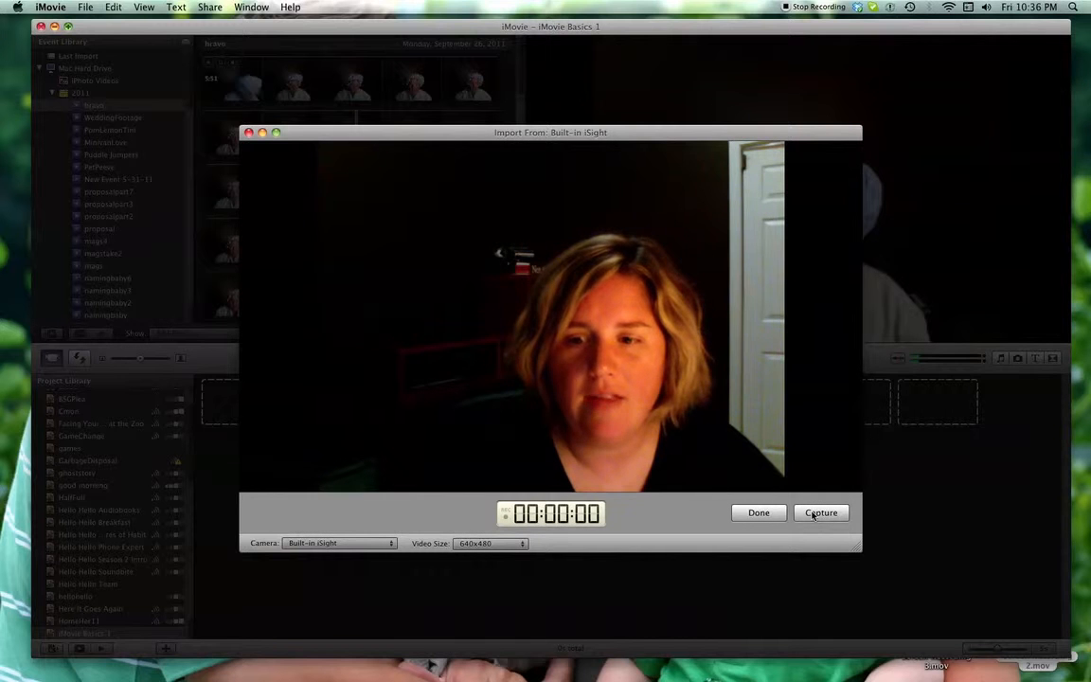
left_click(766, 519)
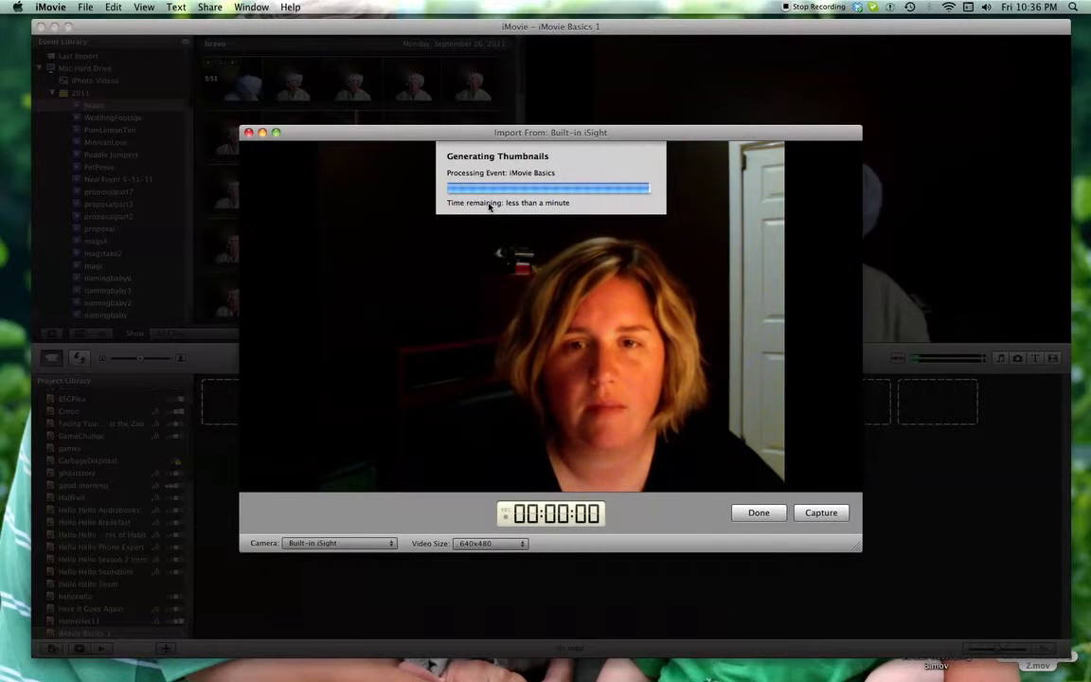
left_click(758, 513)
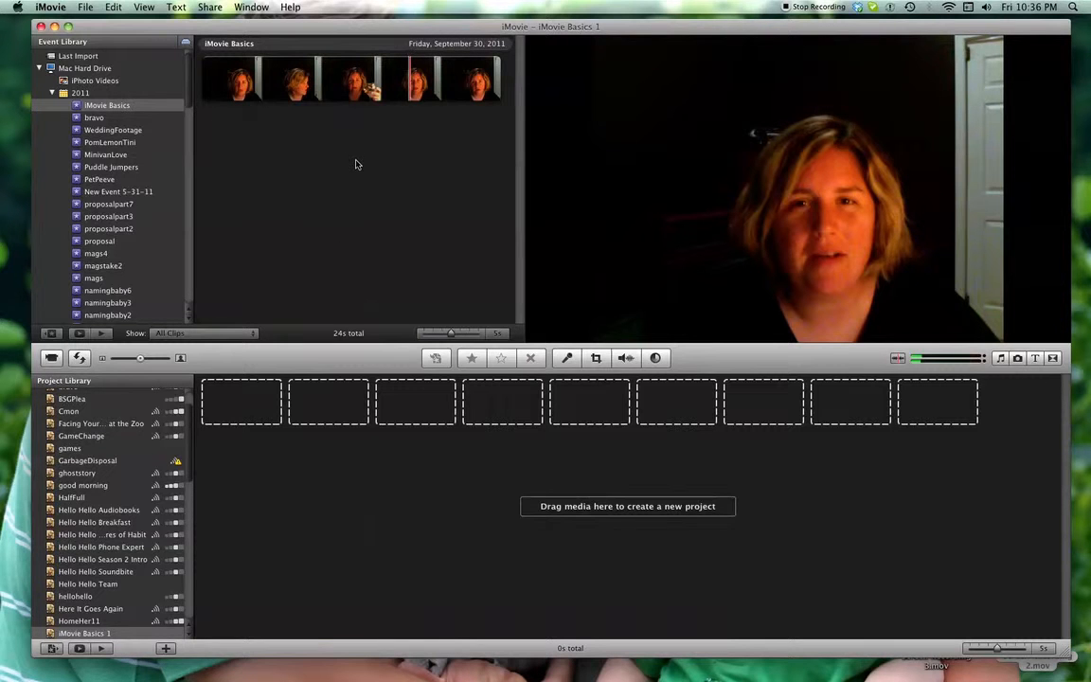
left_click(52, 357)
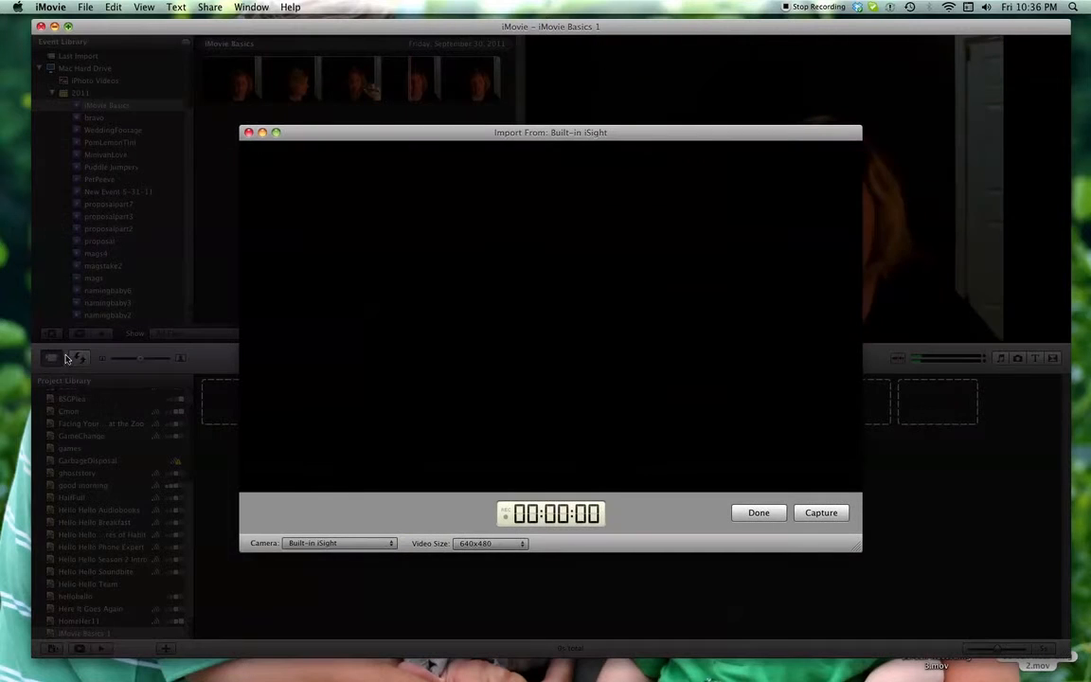
left_click(816, 514)
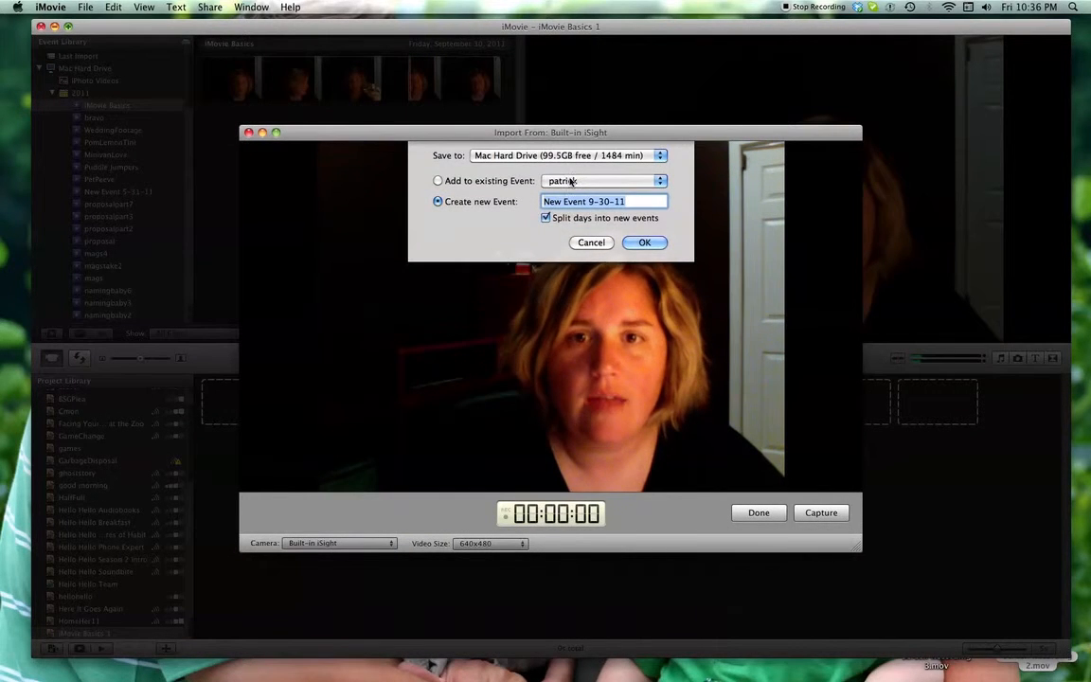
left_click(571, 181)
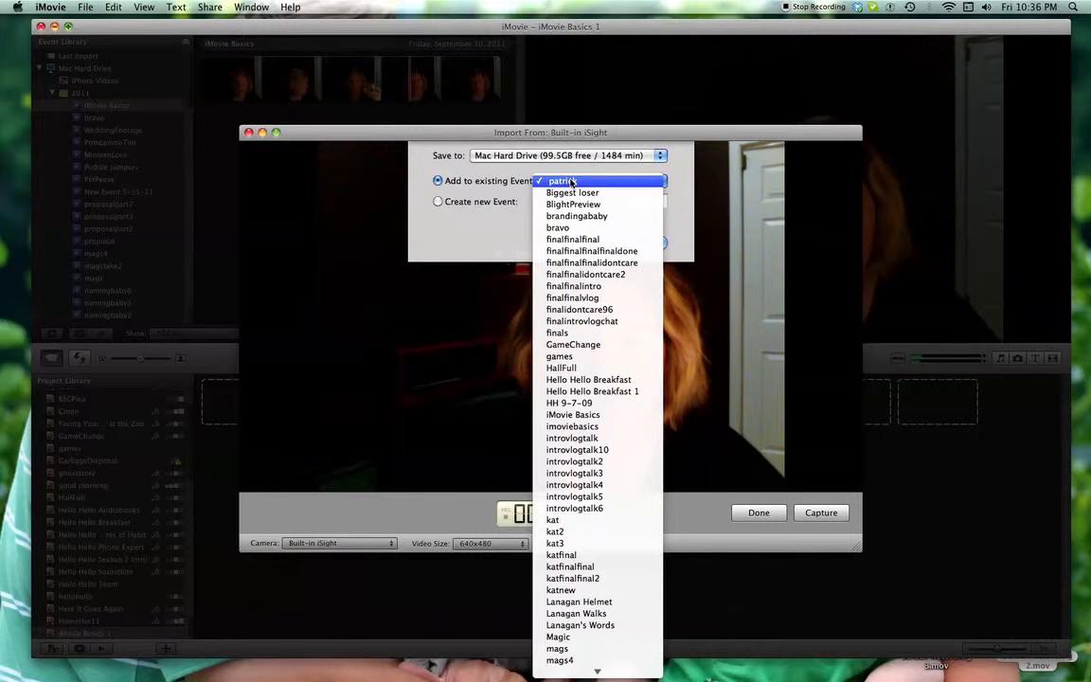
left_click(593, 416)
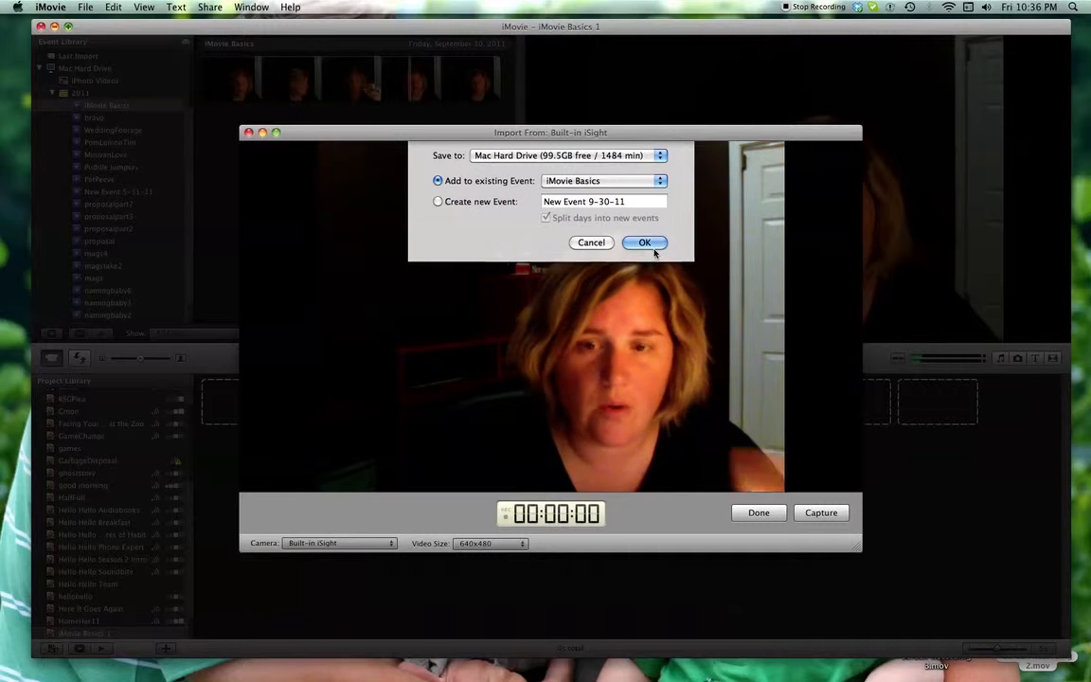
left_click(598, 243)
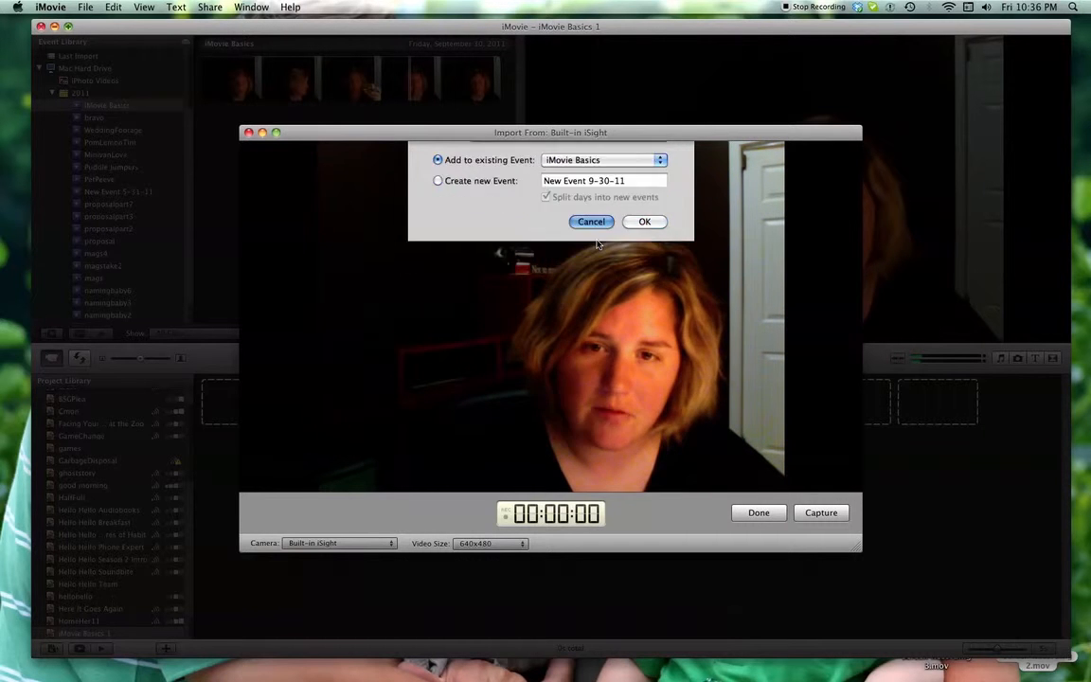
left_click(249, 133)
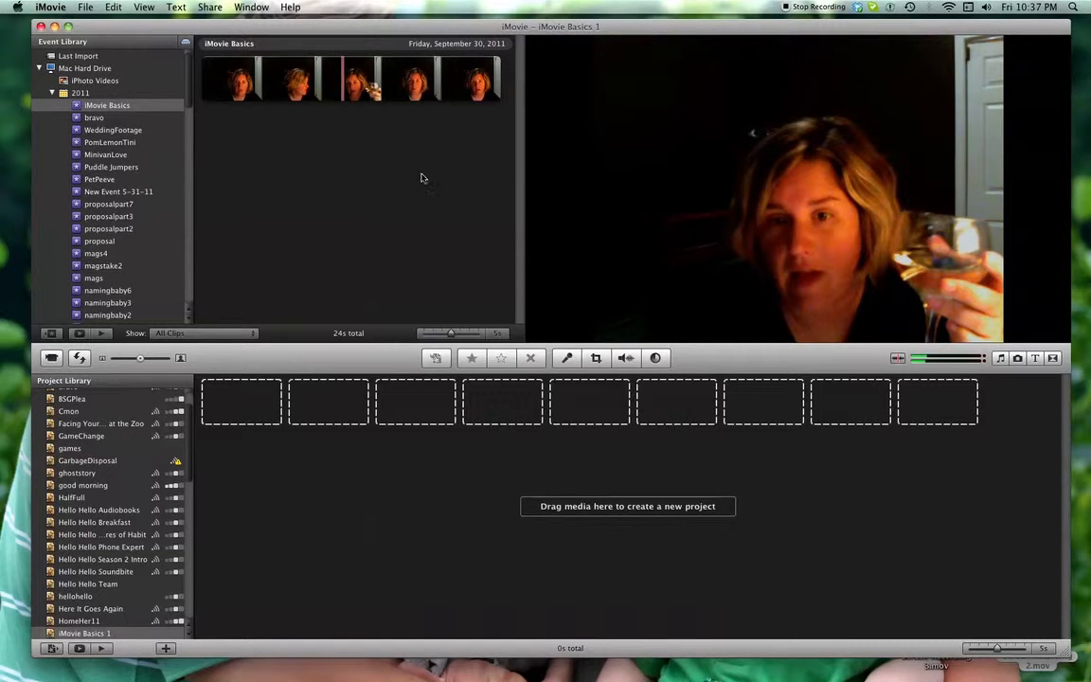
Preview the captured clip, extend the selection across about 23 s of footage, and add it to the empty project
left_click(244, 81)
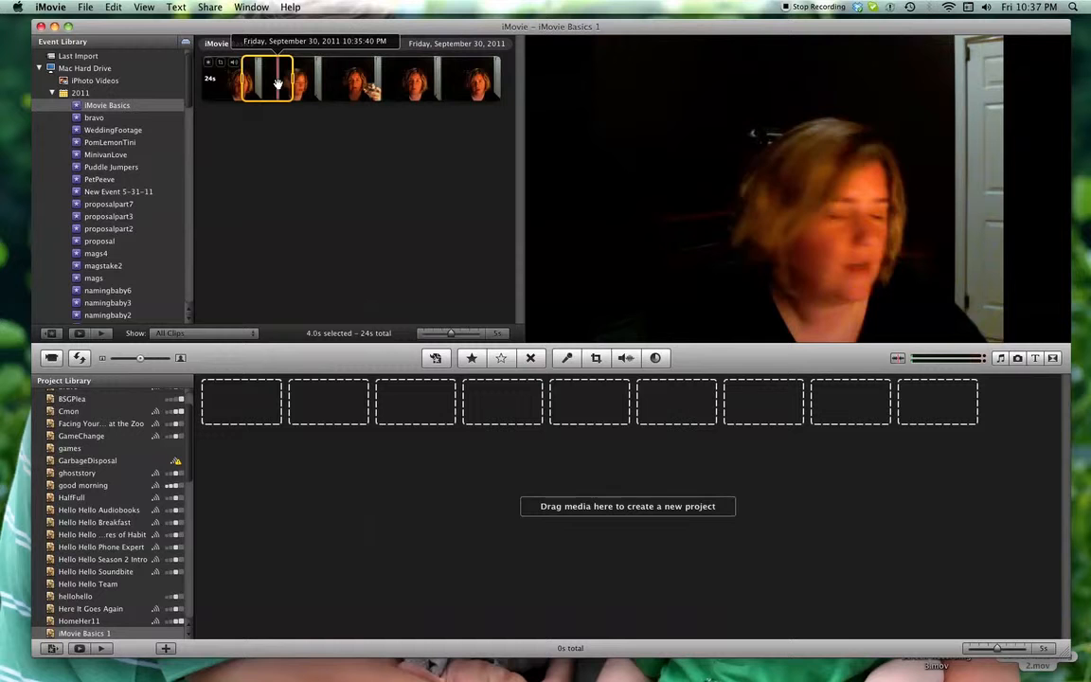
key("space")
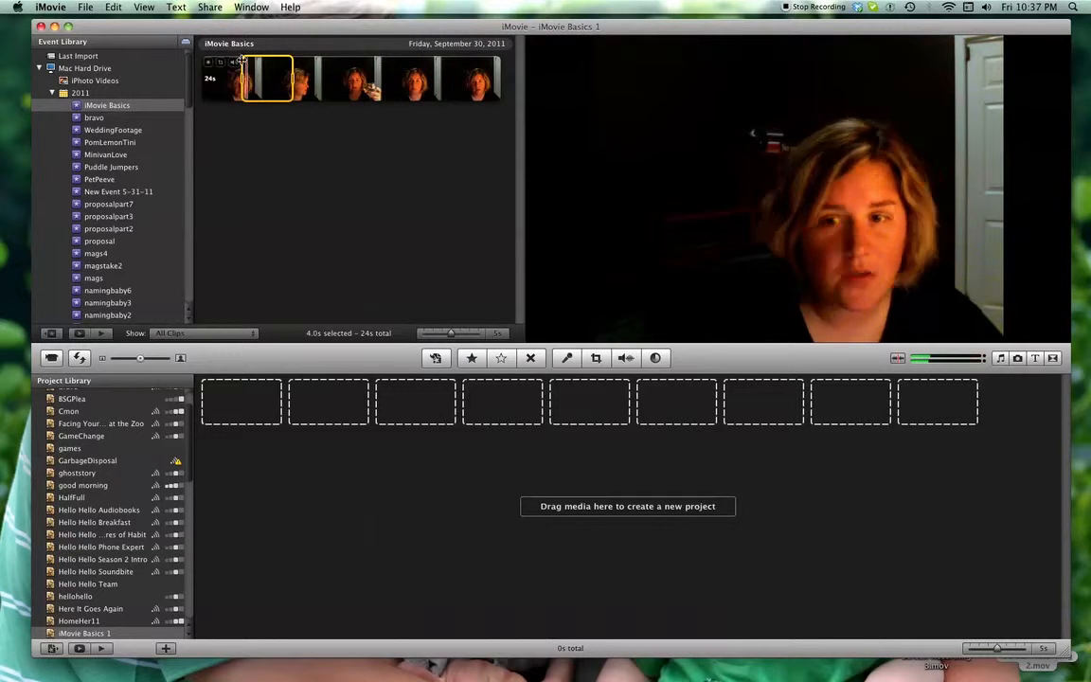
left_click_drag(243, 76, 205, 79)
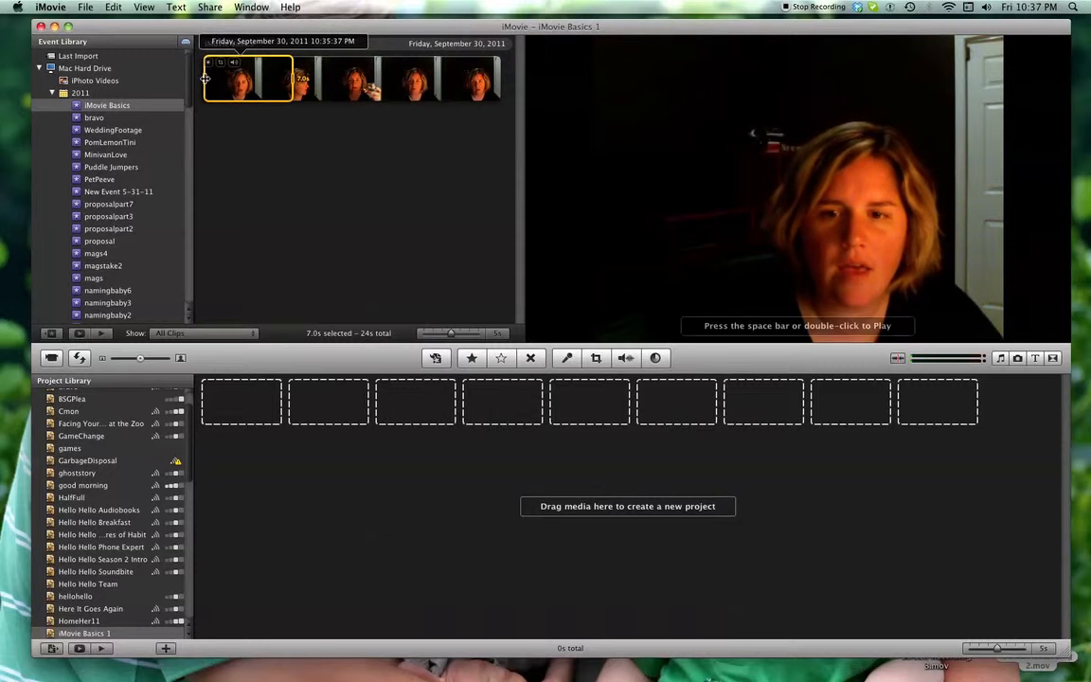
left_click_drag(292, 77, 499, 80)
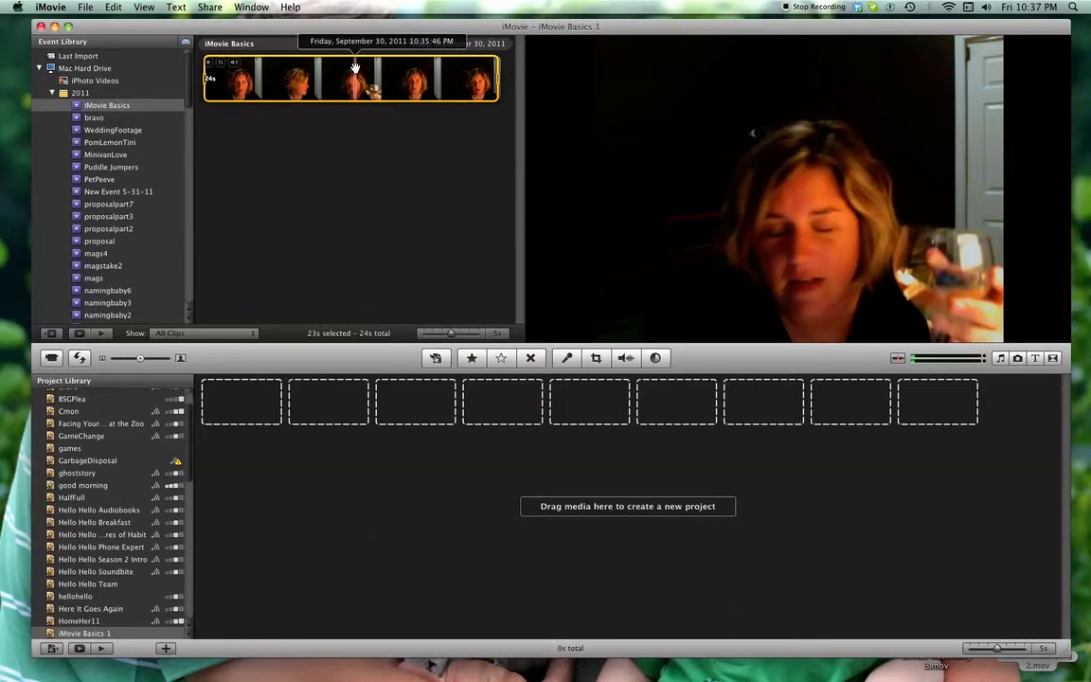
left_click_drag(345, 104, 260, 405)
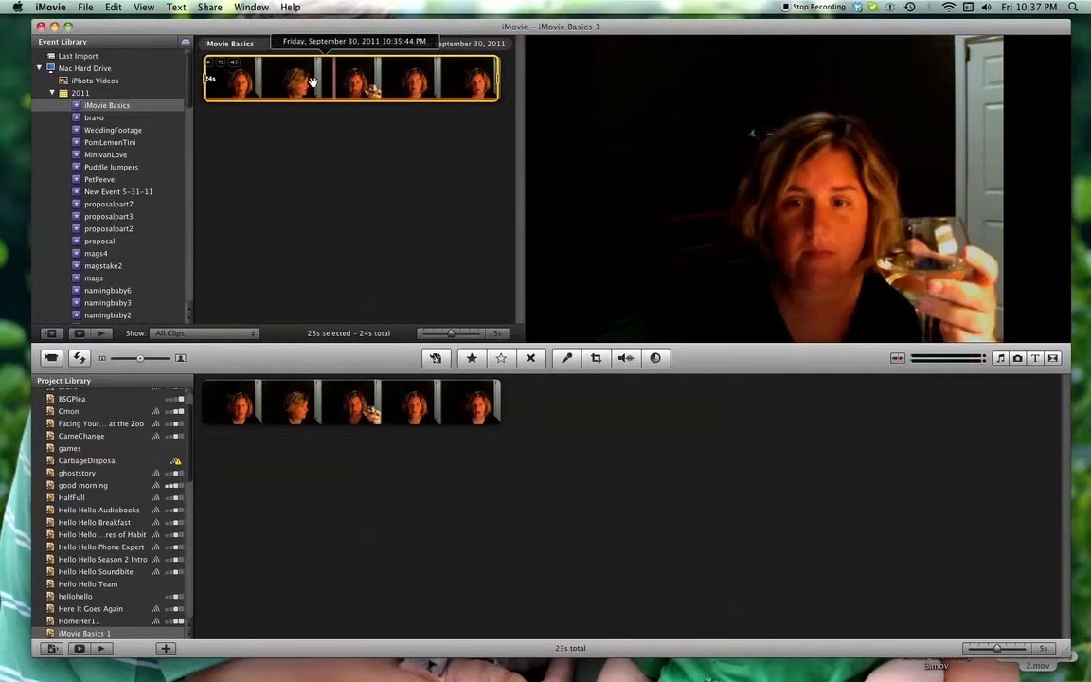
Select the clip's middle section with the wine glass, about 9.3 s long, and add it after the first project clip
left_click_drag(497, 83, 419, 83)
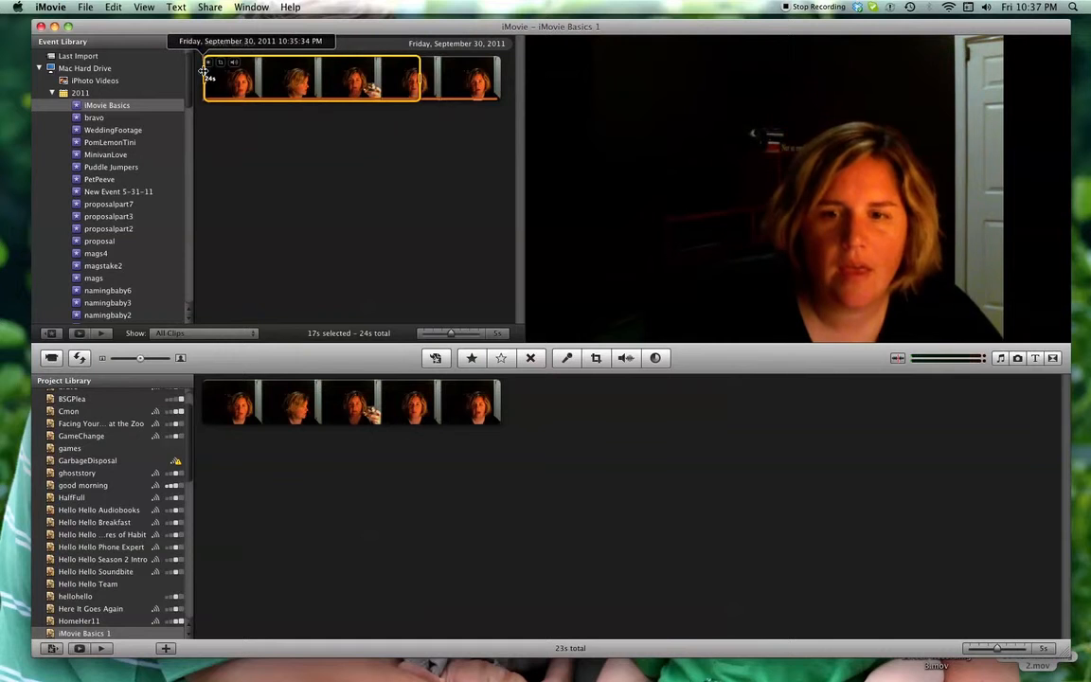
left_click_drag(204, 69, 308, 85)
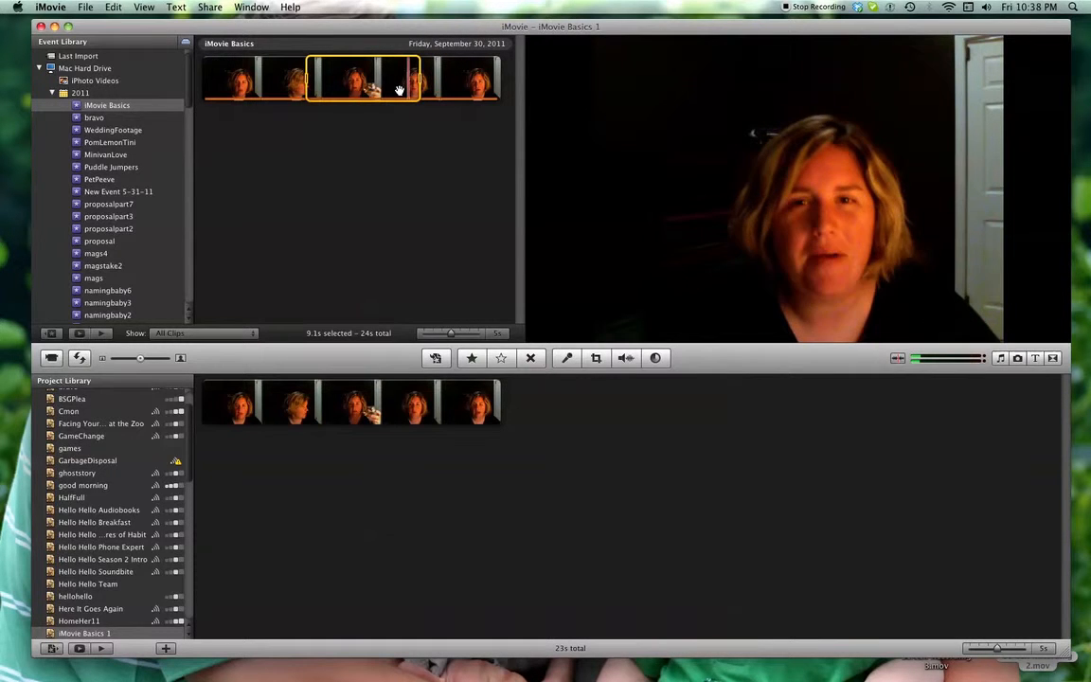
key("space")
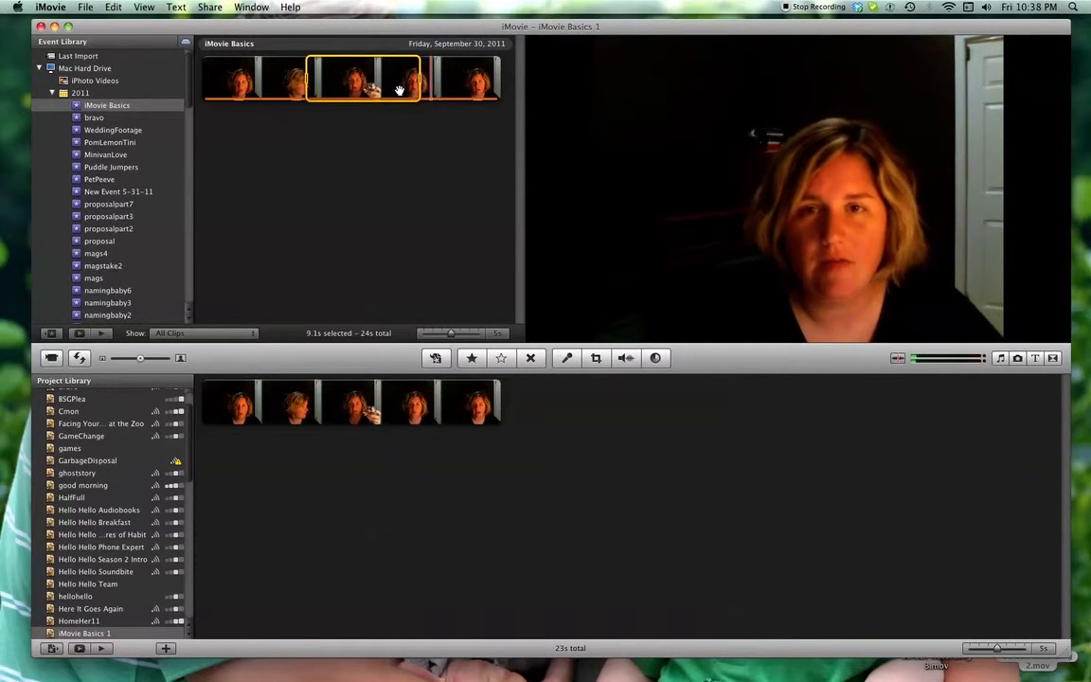
left_click_drag(420, 82, 555, 419)
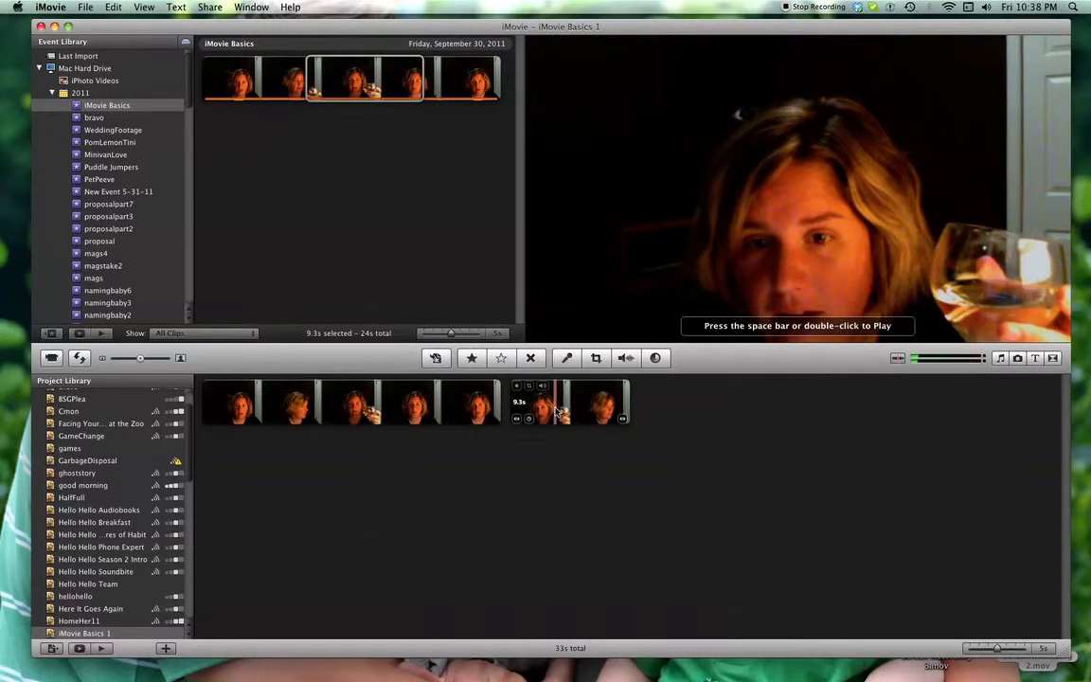
key("space")
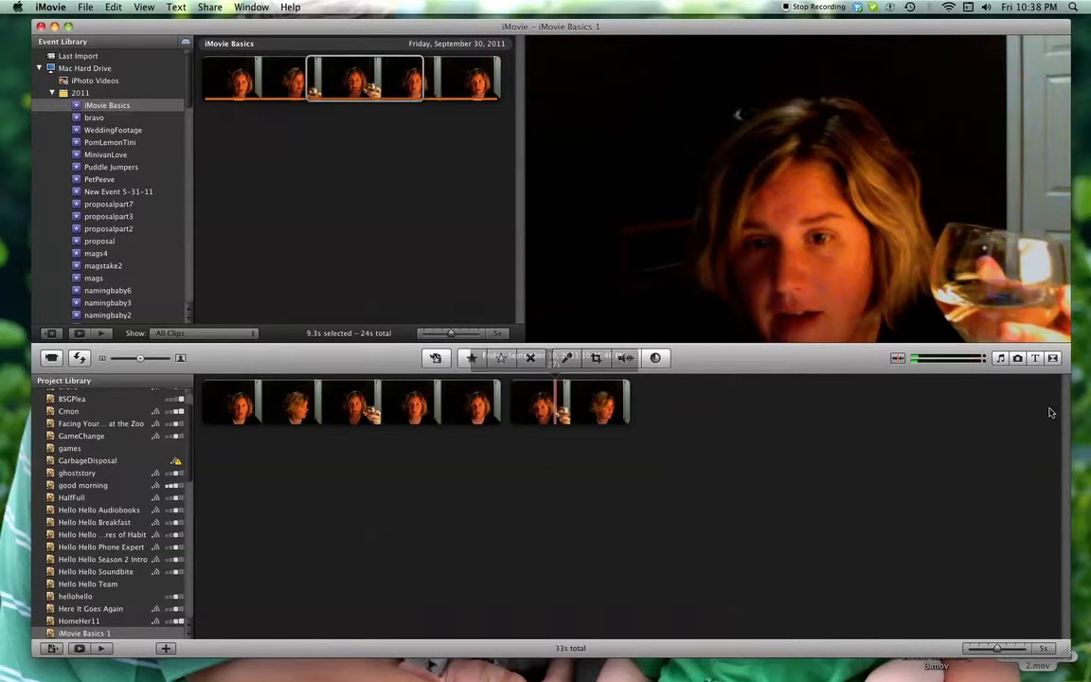
Add a Lower Third title on its own black segment after the last project clip
left_click(1035, 358)
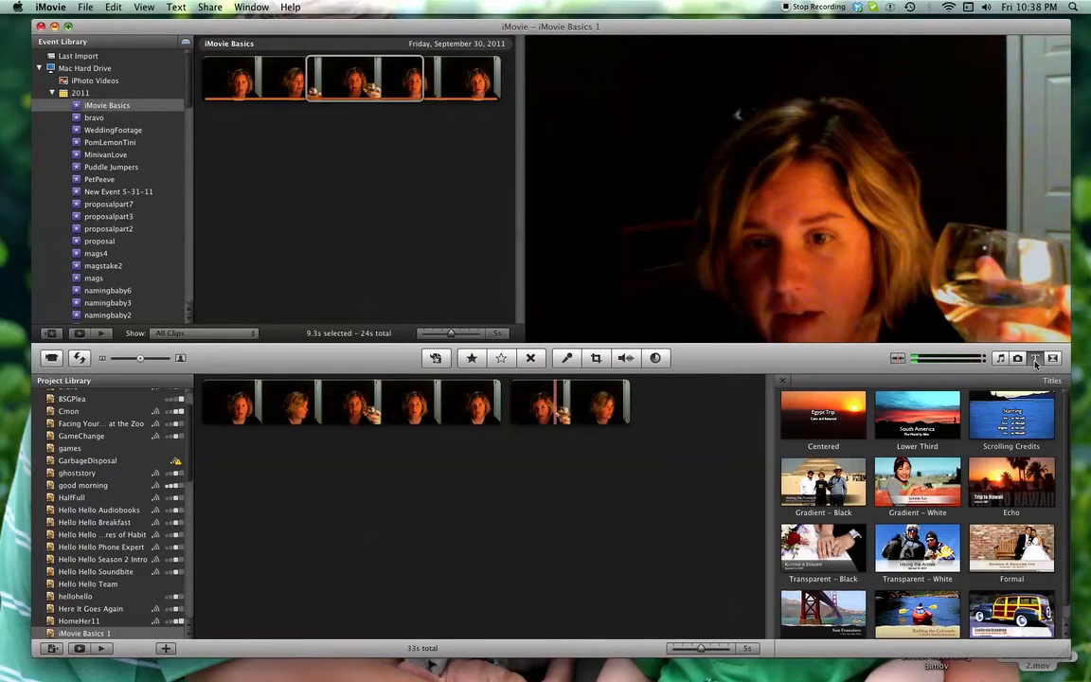
scroll(1063, 445, "down", 2)
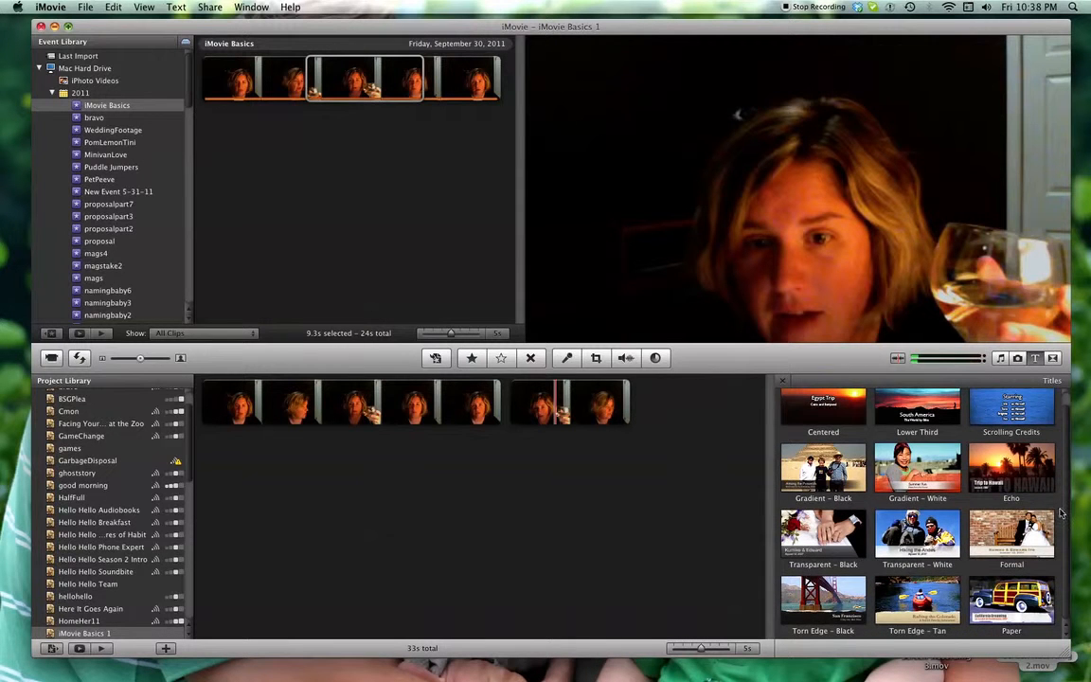
scroll(1049, 478, "up", 2)
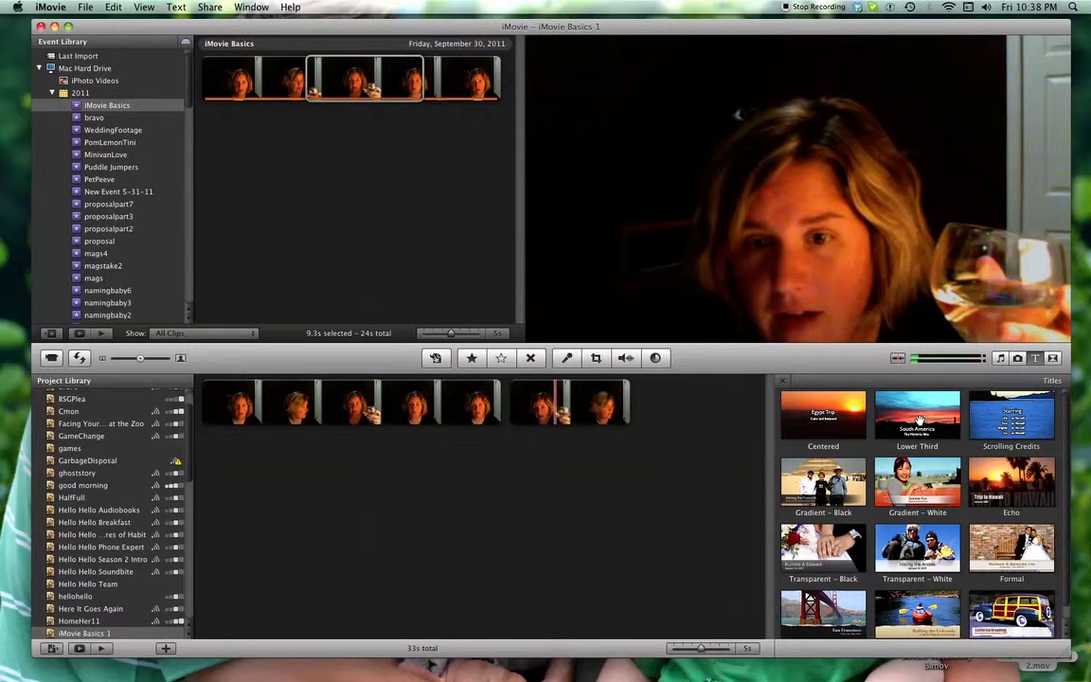
left_click_drag(918, 420, 684, 418)
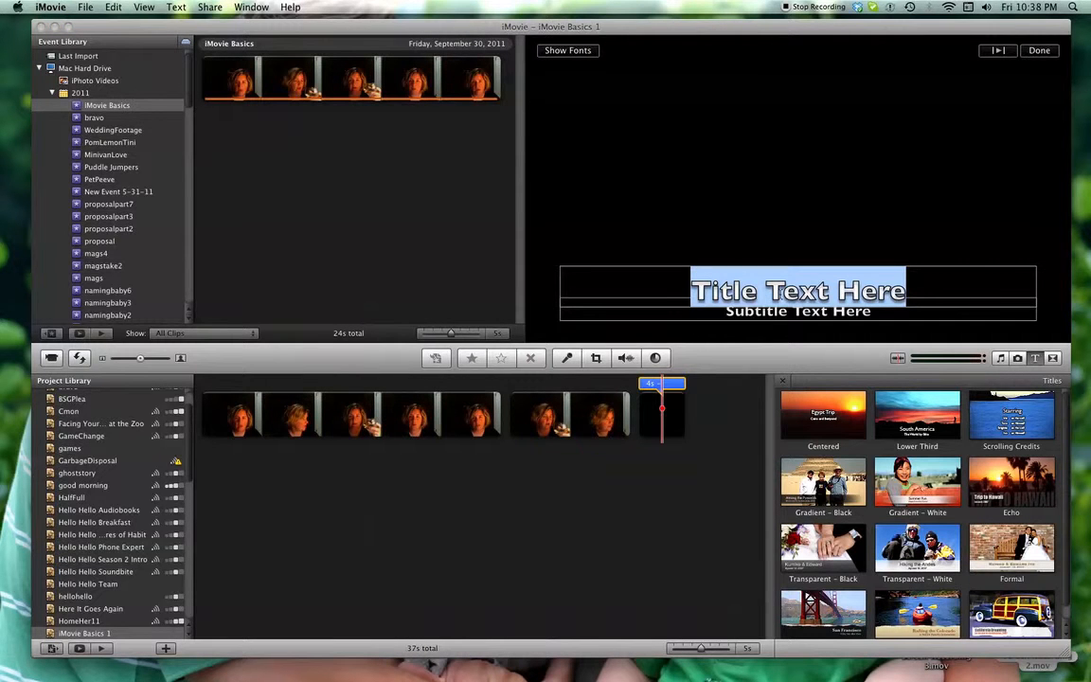
Set the title text to "My Favorite Wine Video" and delete the placeholder subtitle
type("My Fav")
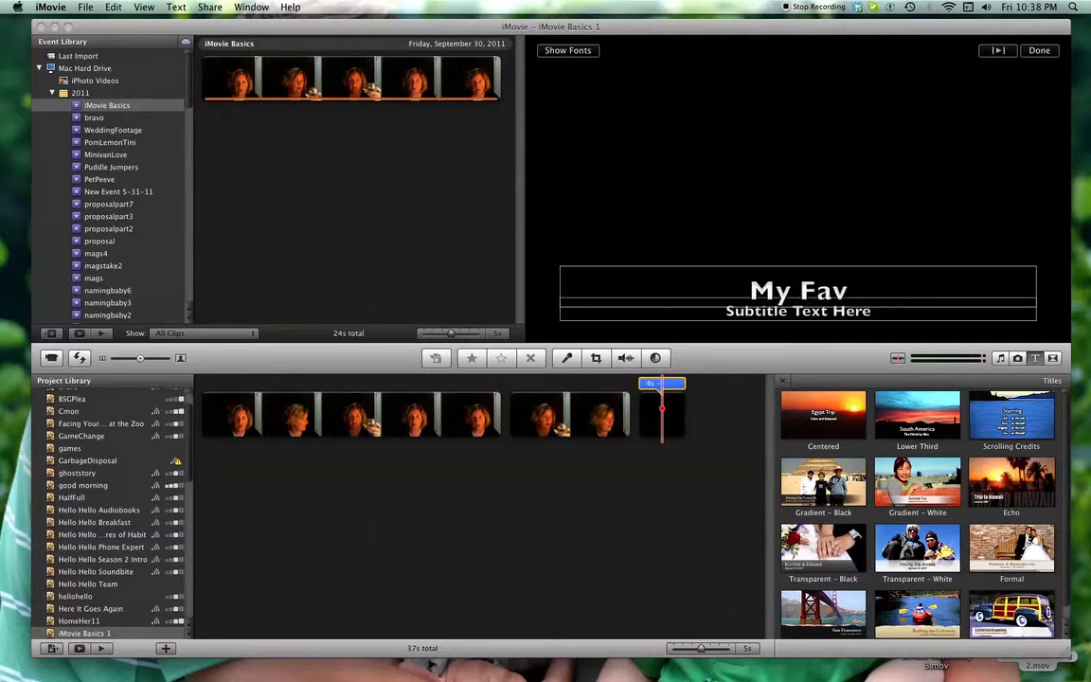
type("orite Wine Video")
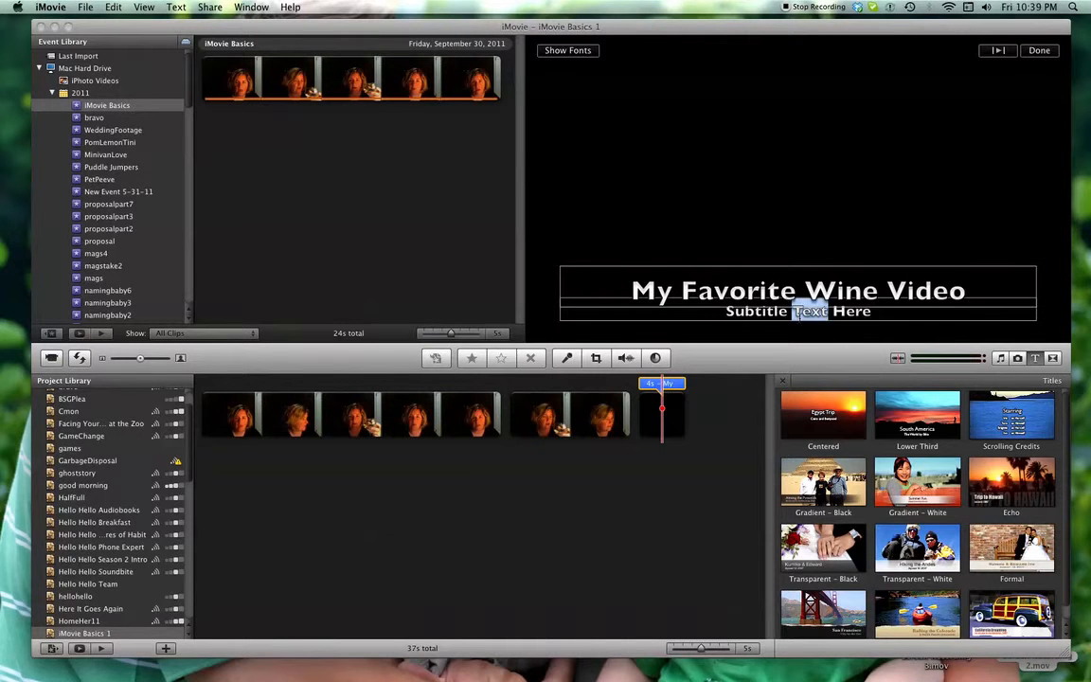
triple_click(798, 311)
key("BackSpace")
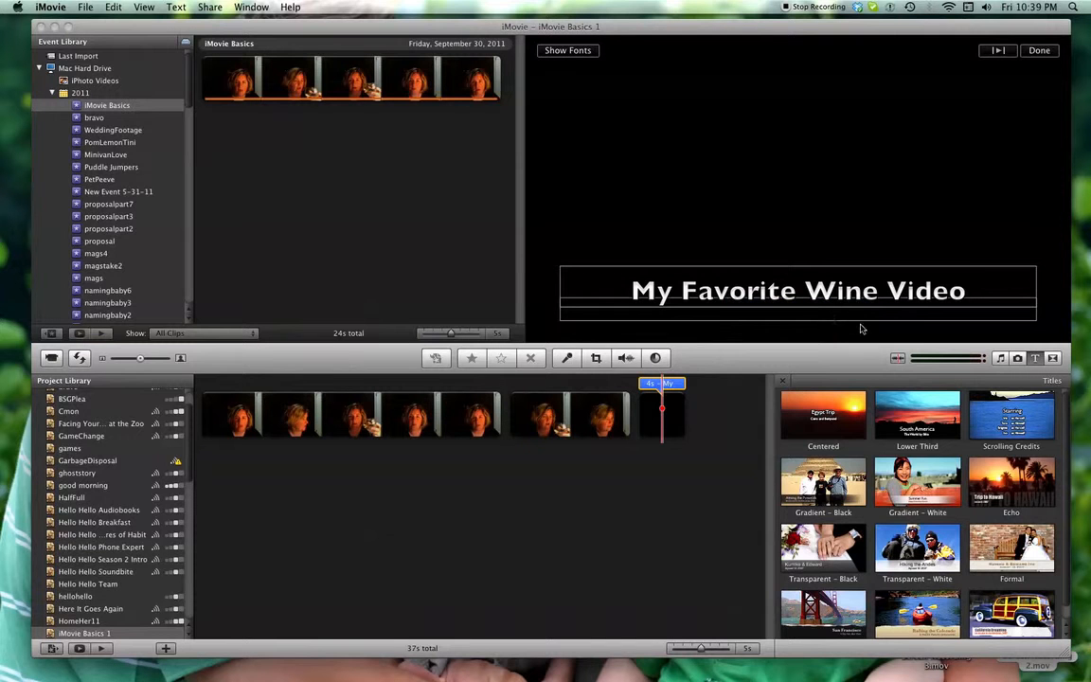
Finish the closing title, overlay a Lower Third title on the first project clip, and trim it to 6.2 s over the wine-glass section
left_click(1039, 50)
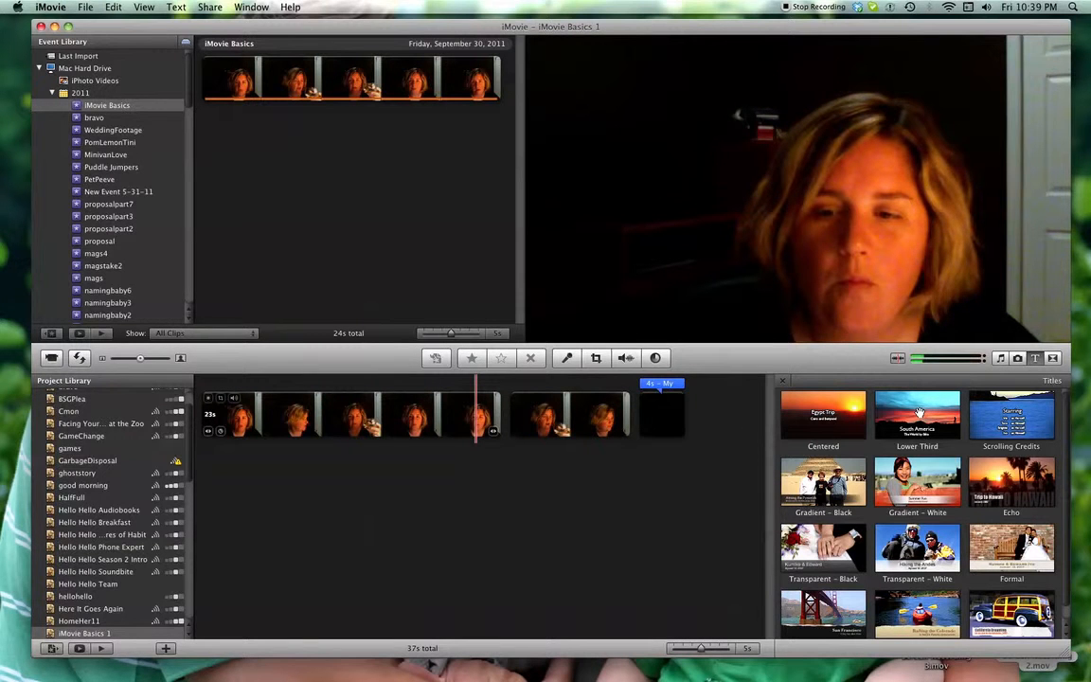
left_click_drag(919, 413, 423, 413)
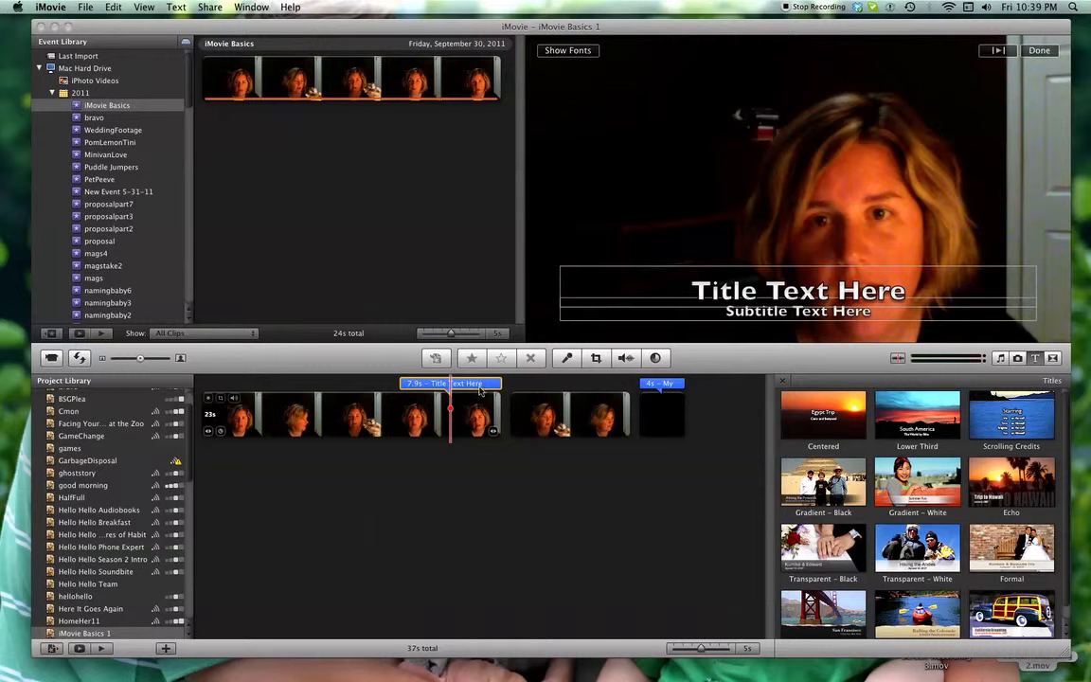
left_click_drag(501, 388, 480, 384)
left_click_drag(404, 385, 339, 385)
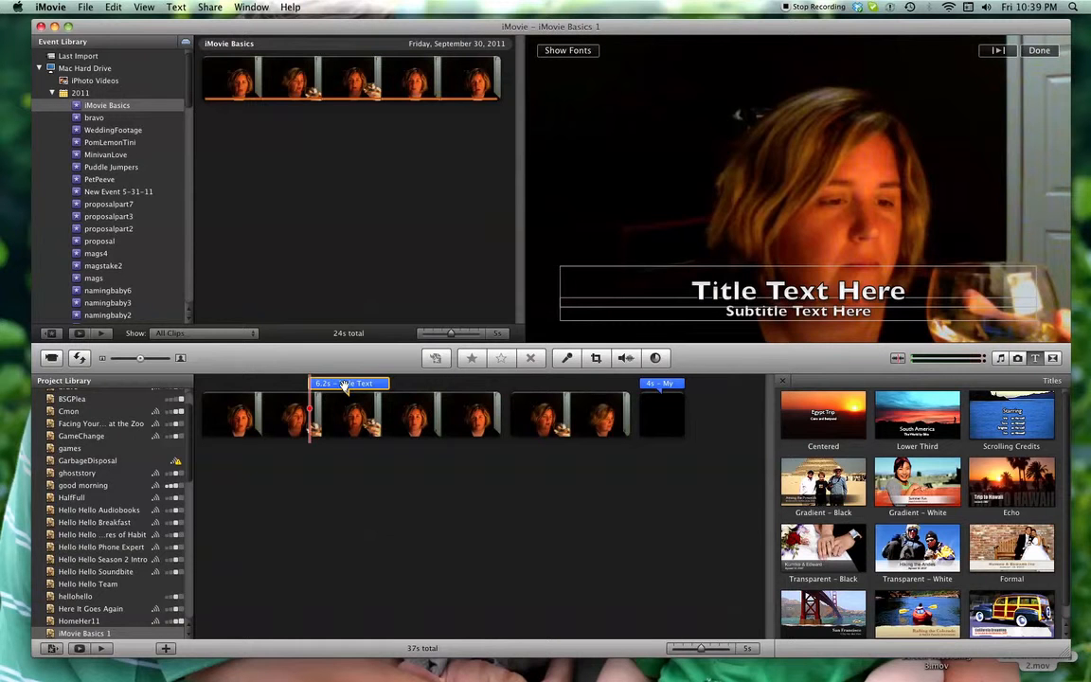
left_click_drag(344, 384, 358, 384)
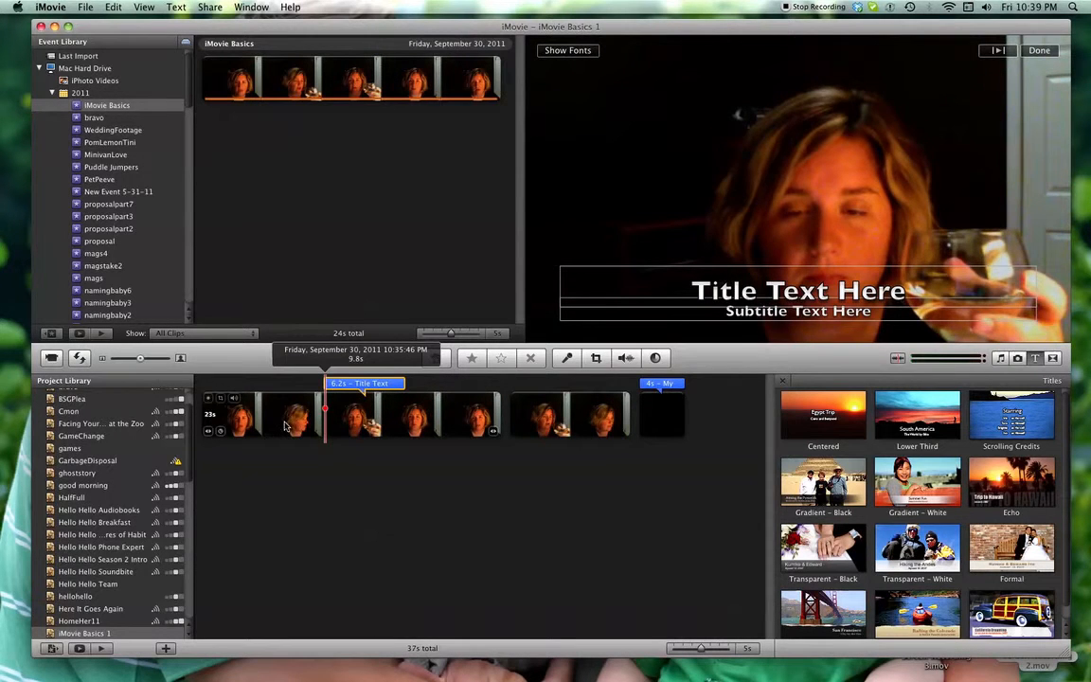
Play the project from the beginning, then move the 6.2 s title earlier on the first project clip, just before the wine glass appears
left_click(285, 426)
key("backslash")
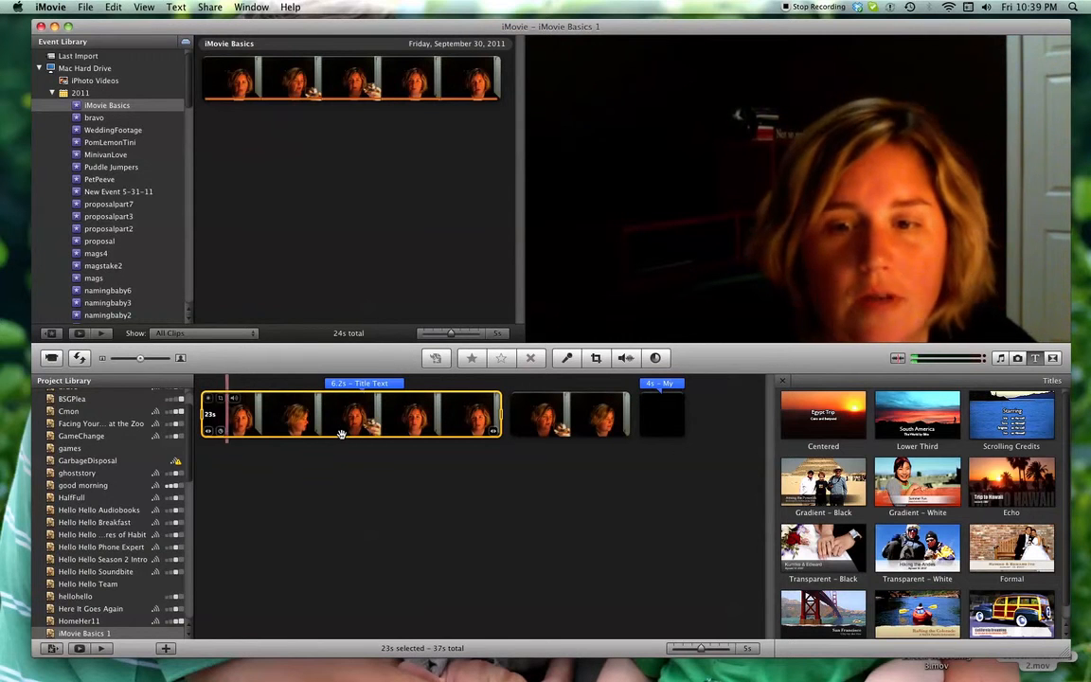
left_click_drag(366, 383, 312, 383)
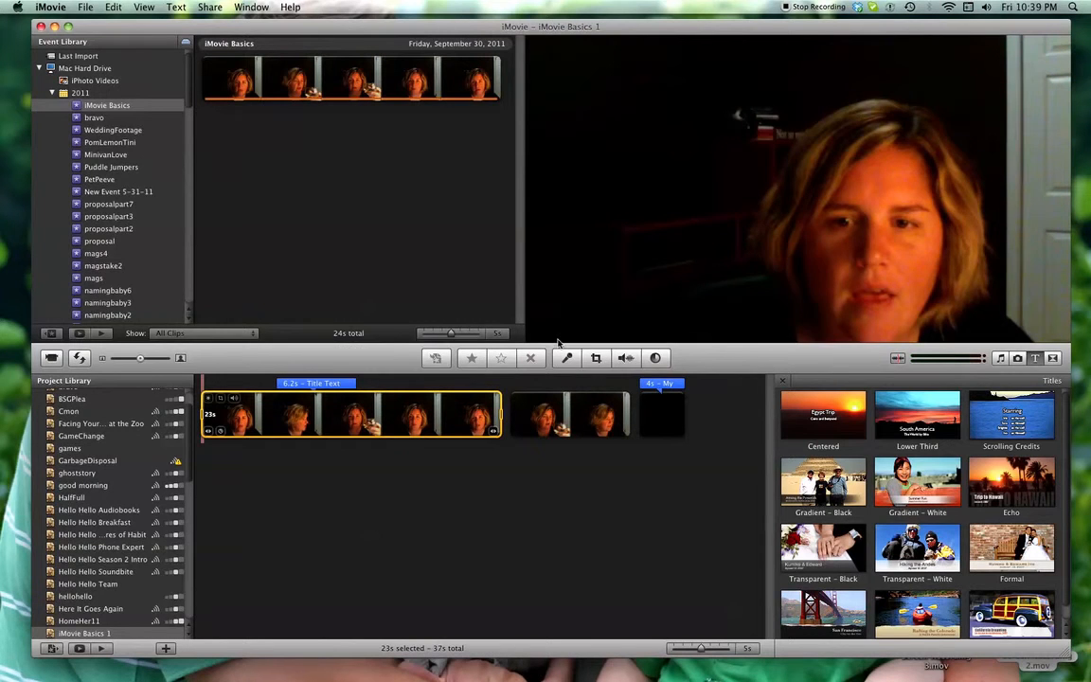
Set the overlaid title's text to "Look at my wine glass" and delete its placeholder subtitle
left_click(332, 384)
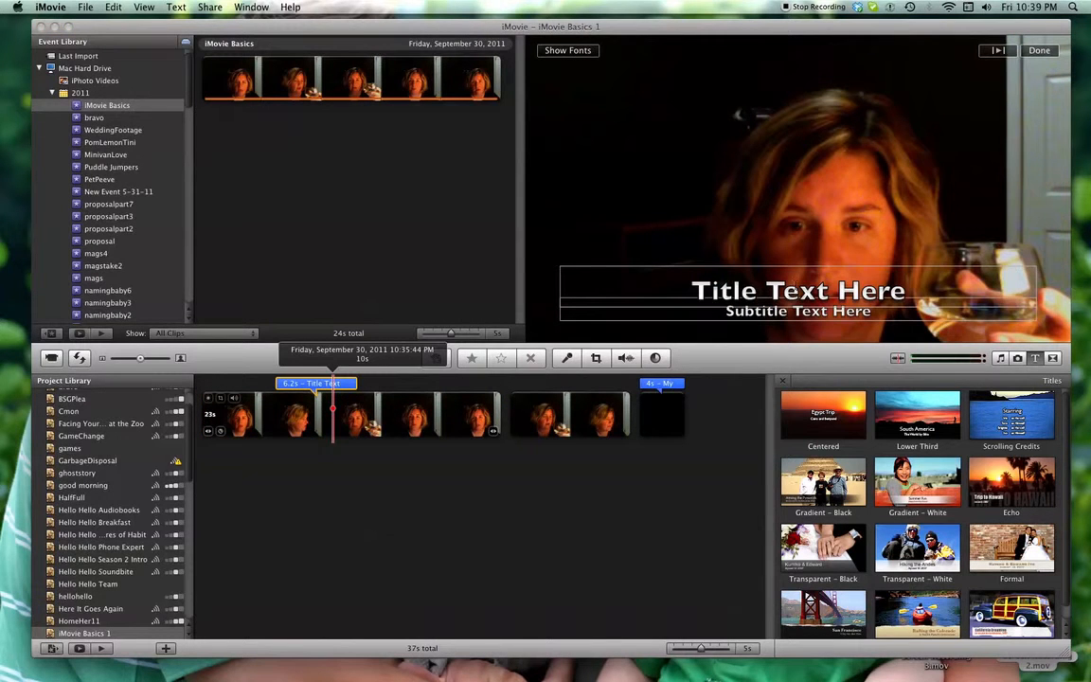
left_click(793, 282)
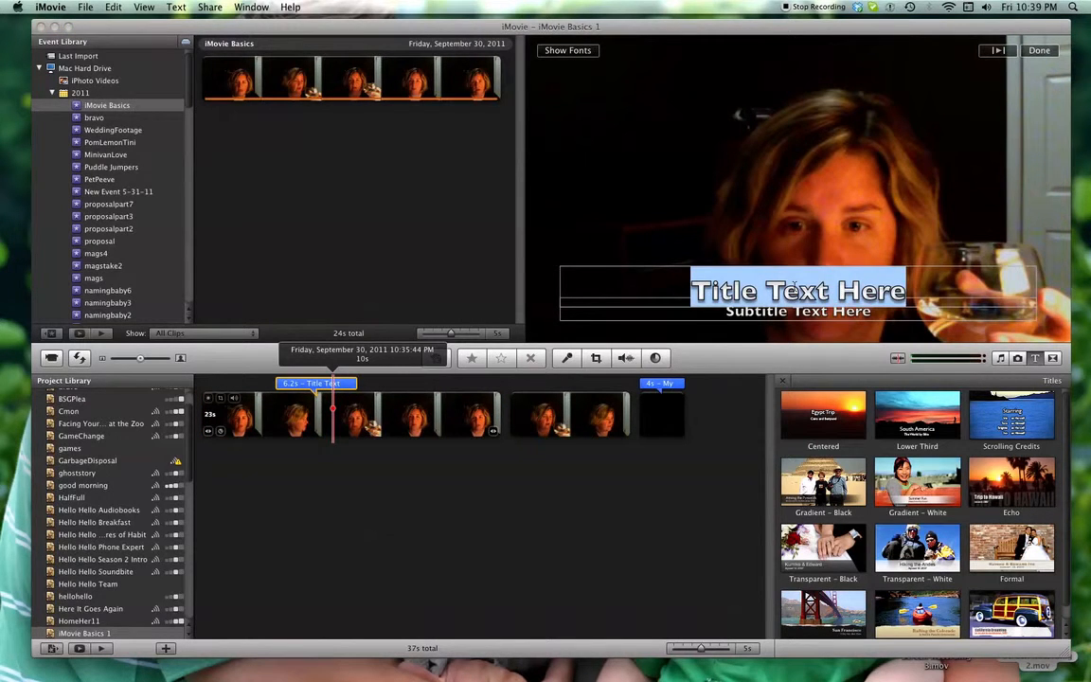
type("Look at my wi")
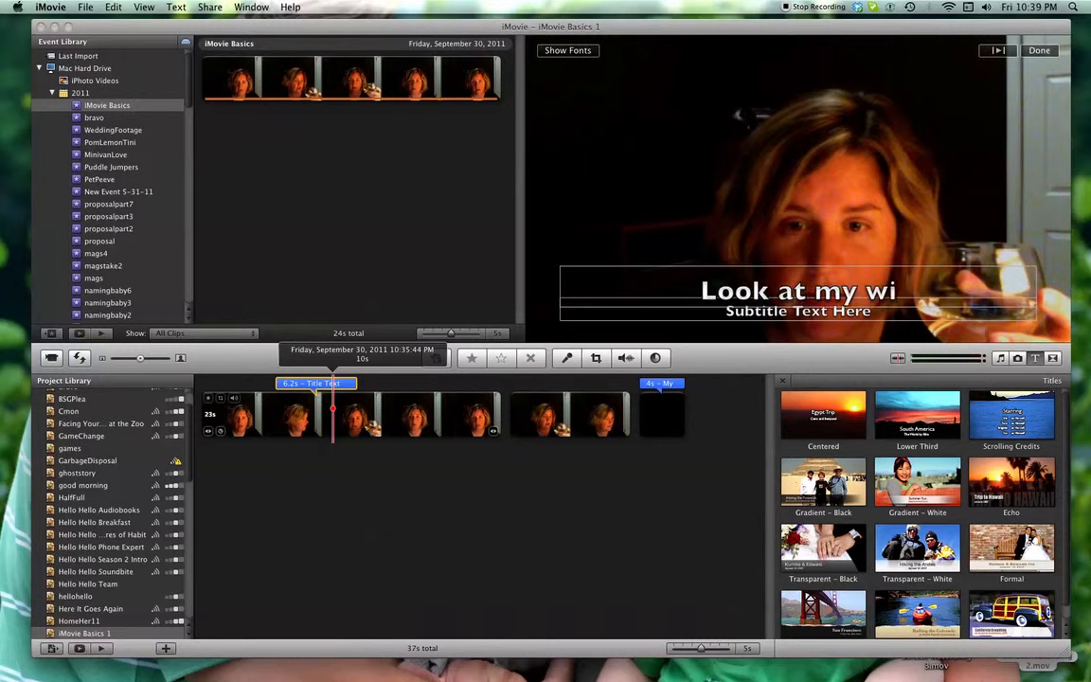
type("ne glass")
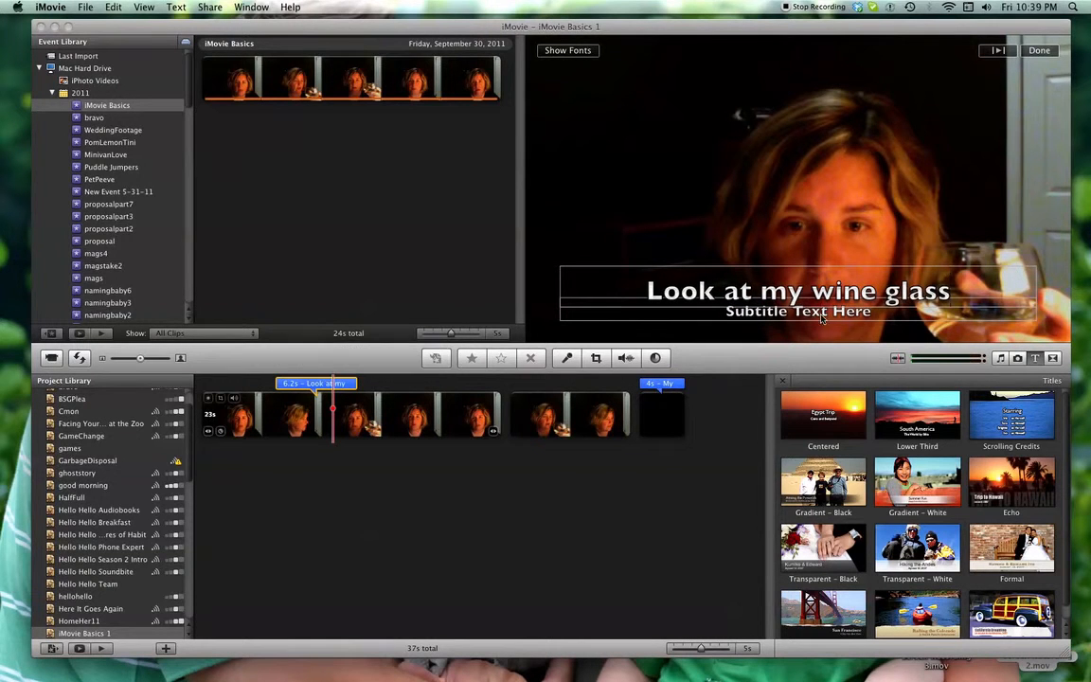
left_click(807, 311)
key("BackSpace")
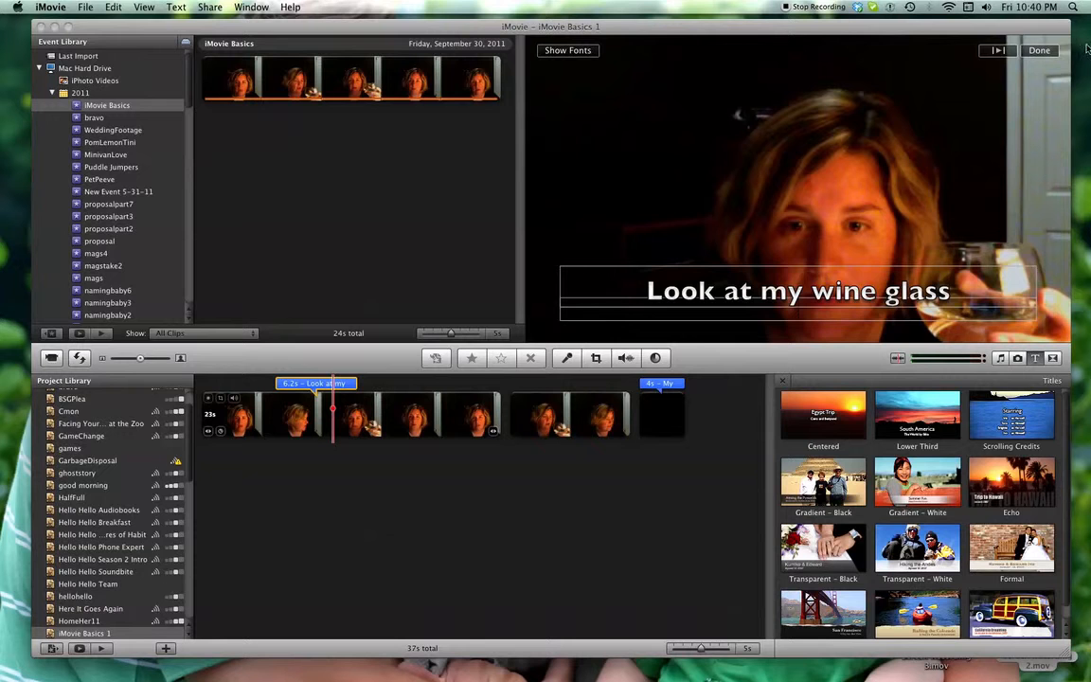
left_click(1042, 51)
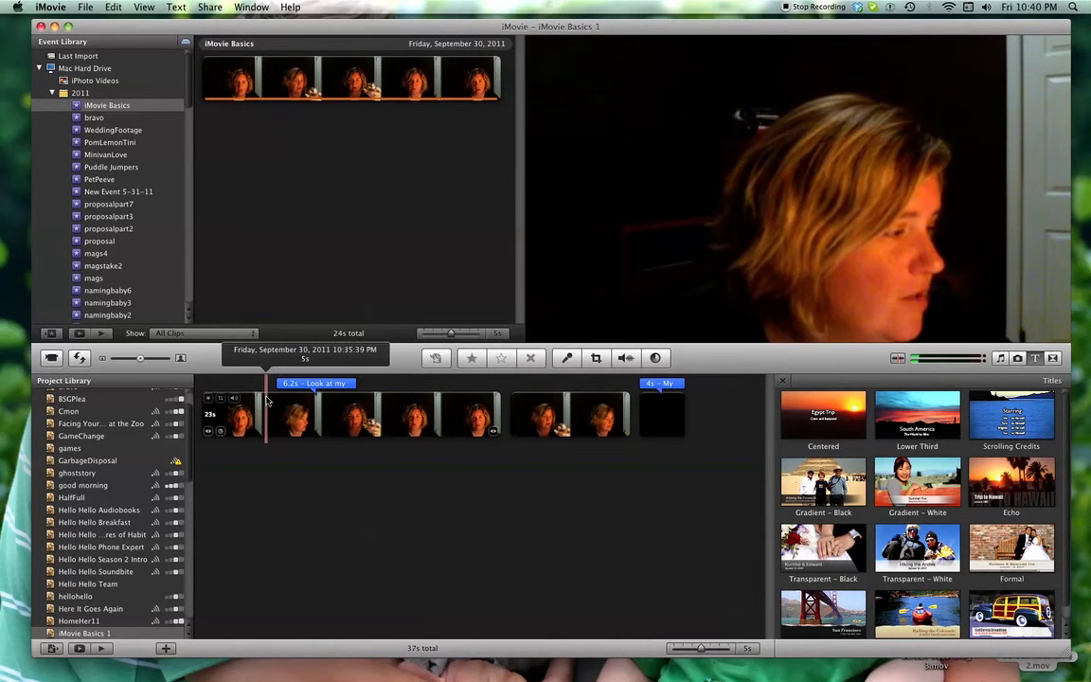
Preview the wine glass title over the clip, then adjust it to start at 8.5 s and last 5.2 s
key("space")
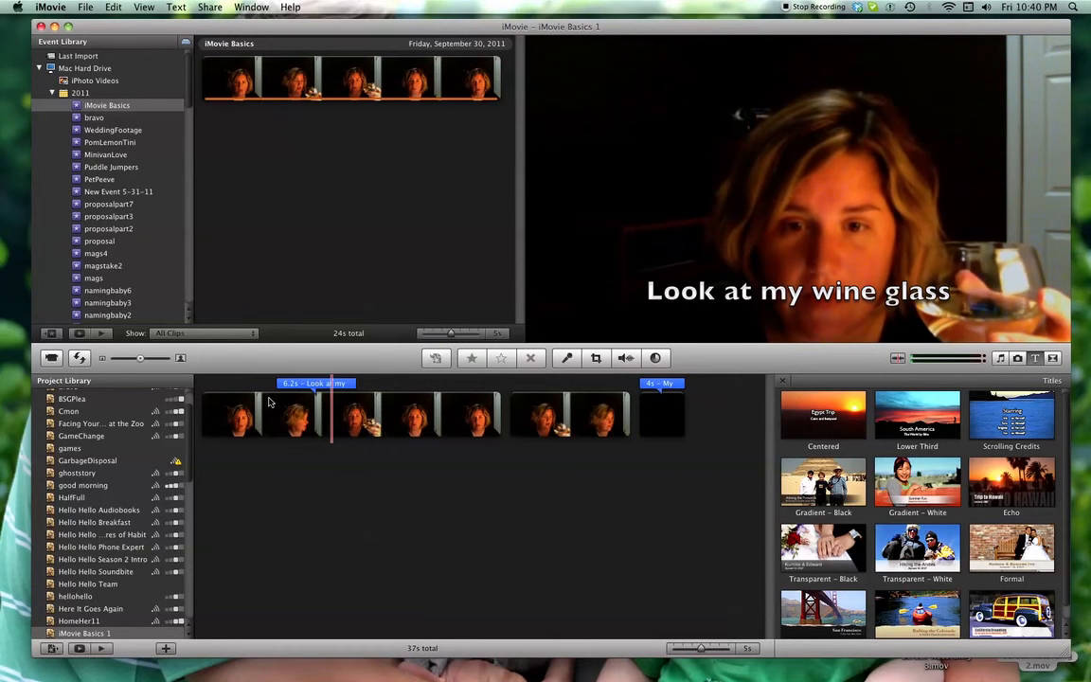
key("space")
mouse_move(306, 385)
left_mouse_down()
mouse_move(325, 385)
mouse_move(310, 388)
left_mouse_up()
left_click(325, 385)
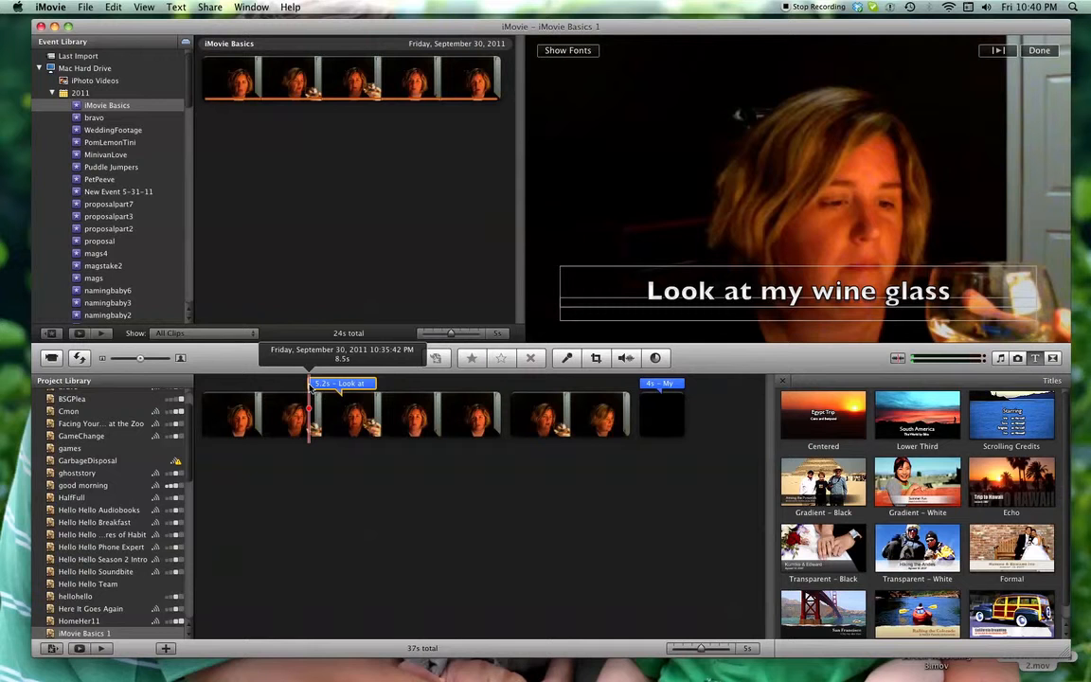
Add a Lower Third title on its own black segment before the first project clip, keeping the placeholder text
left_click_drag(928, 416, 202, 405)
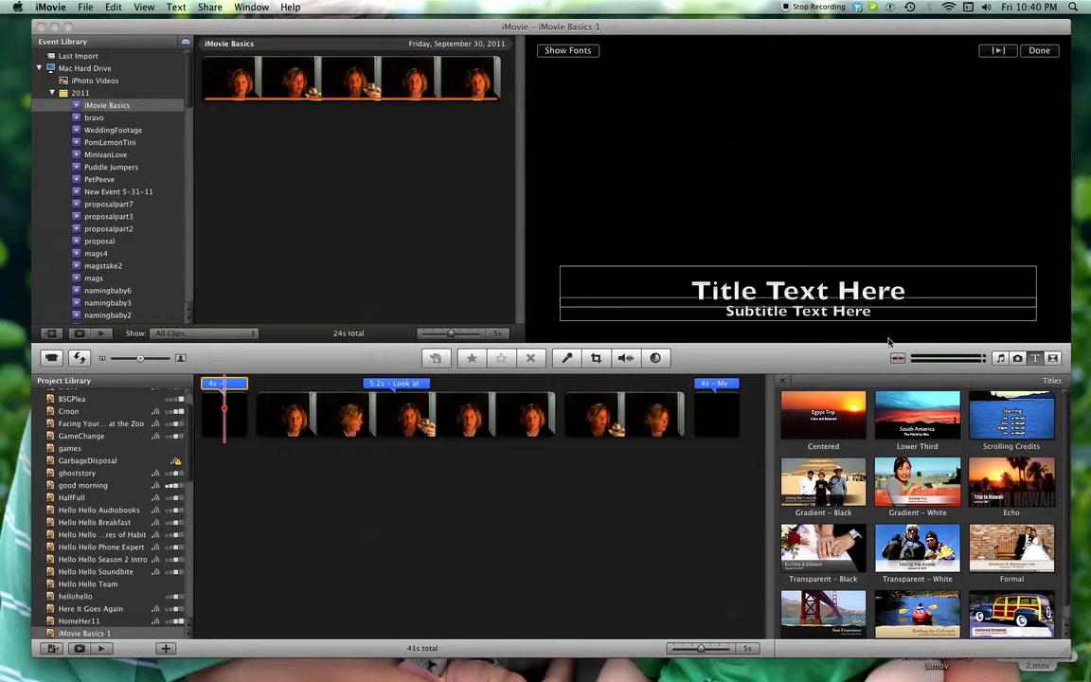
left_click(1038, 51)
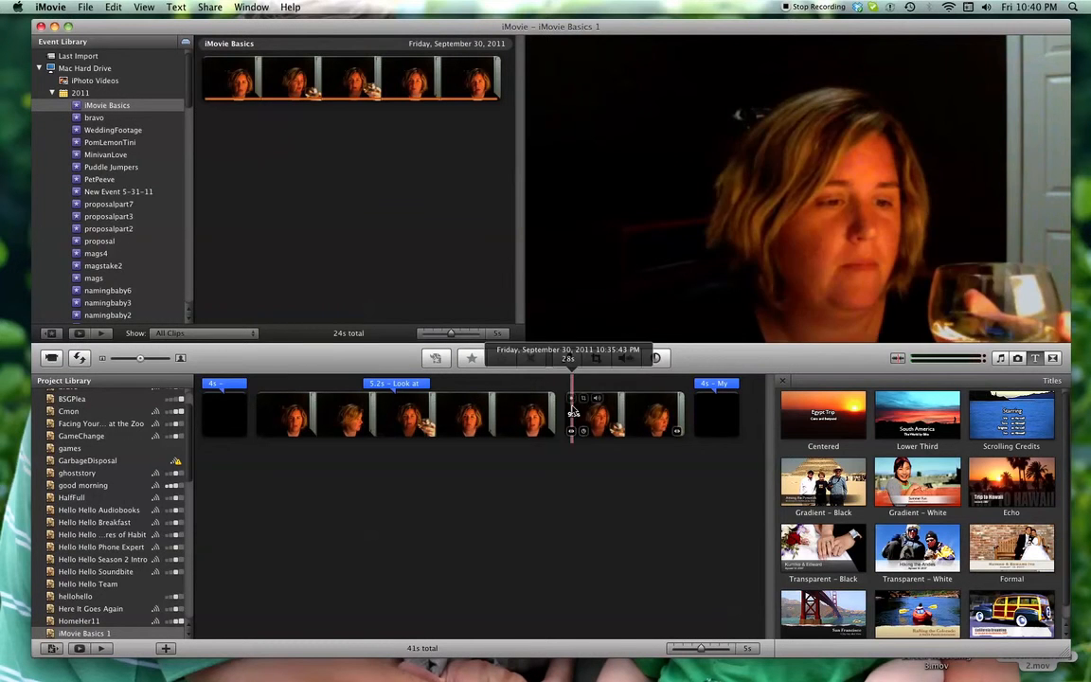
Start publishing the project to YouTube and enter the account password
left_click(217, 7)
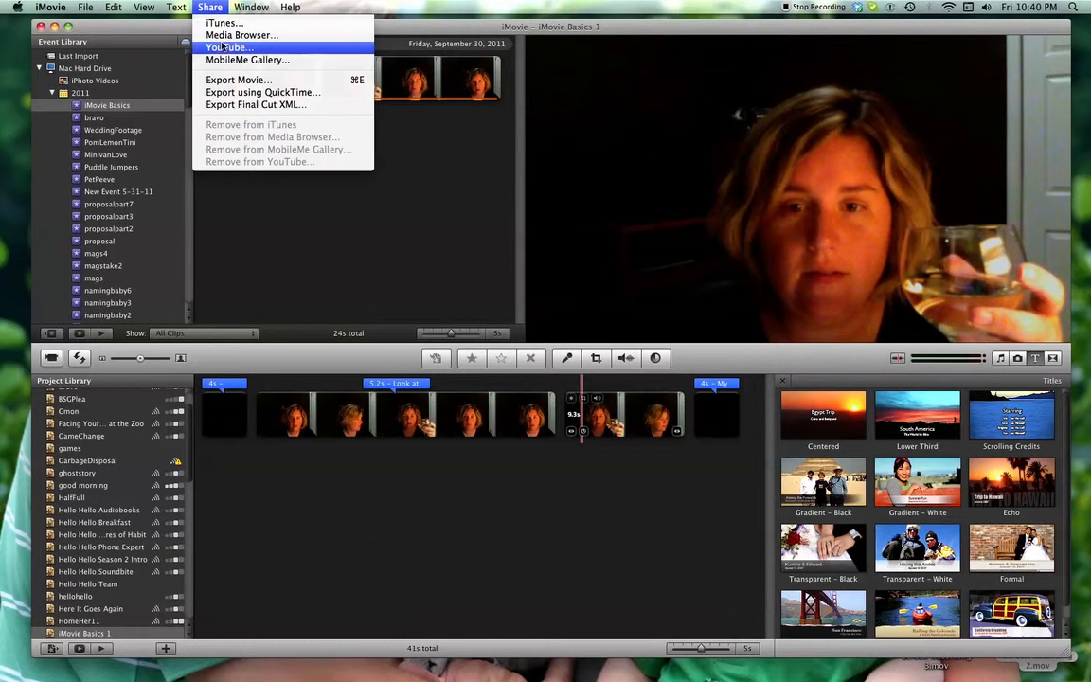
left_click(222, 48)
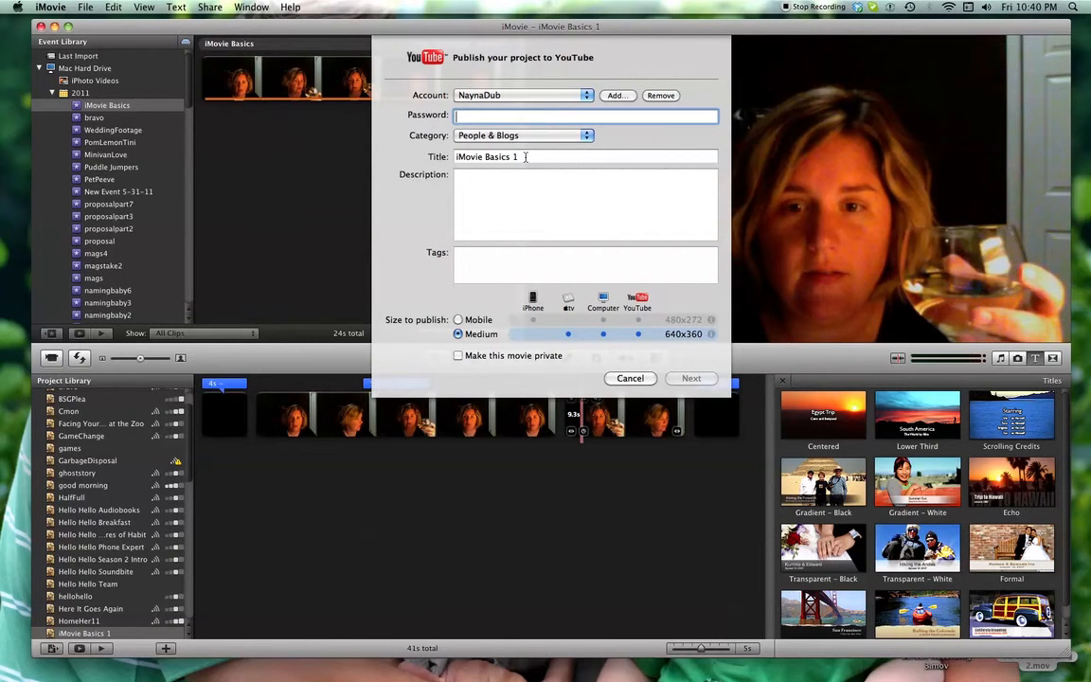
key("Tab")
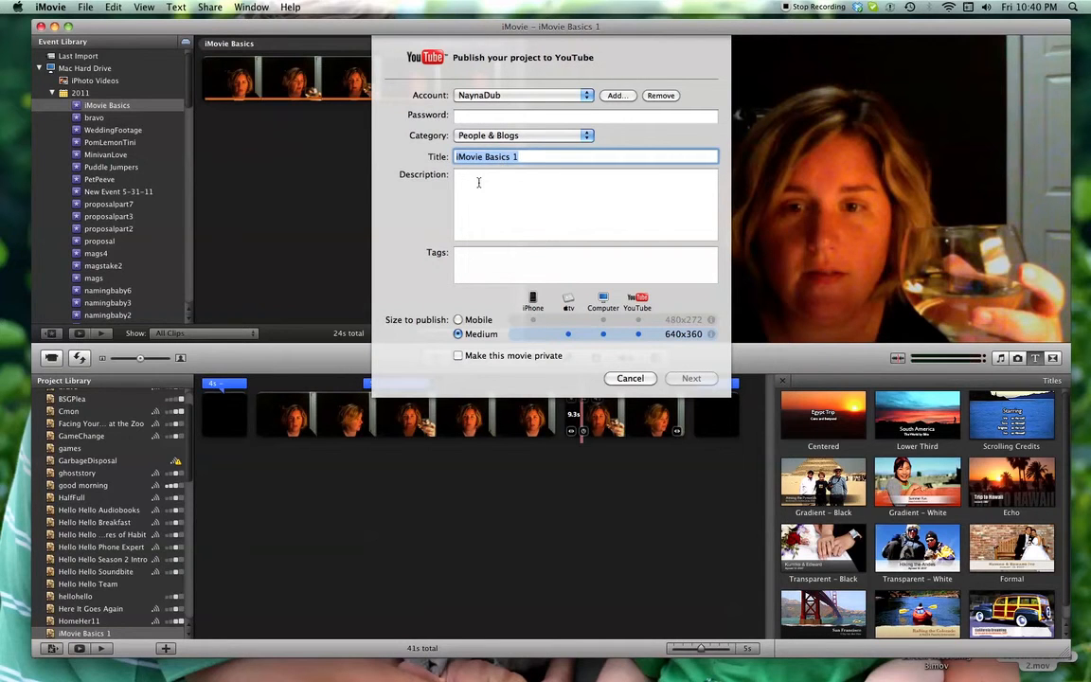
left_click(471, 180)
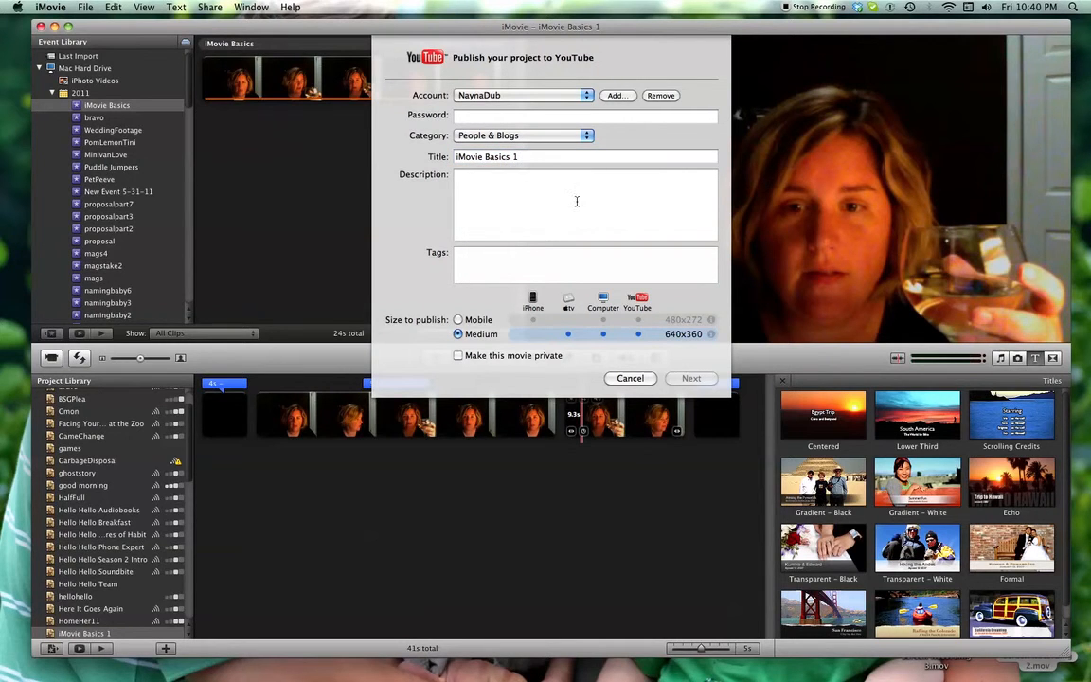
left_click(479, 265)
left_click(497, 116)
type("•")
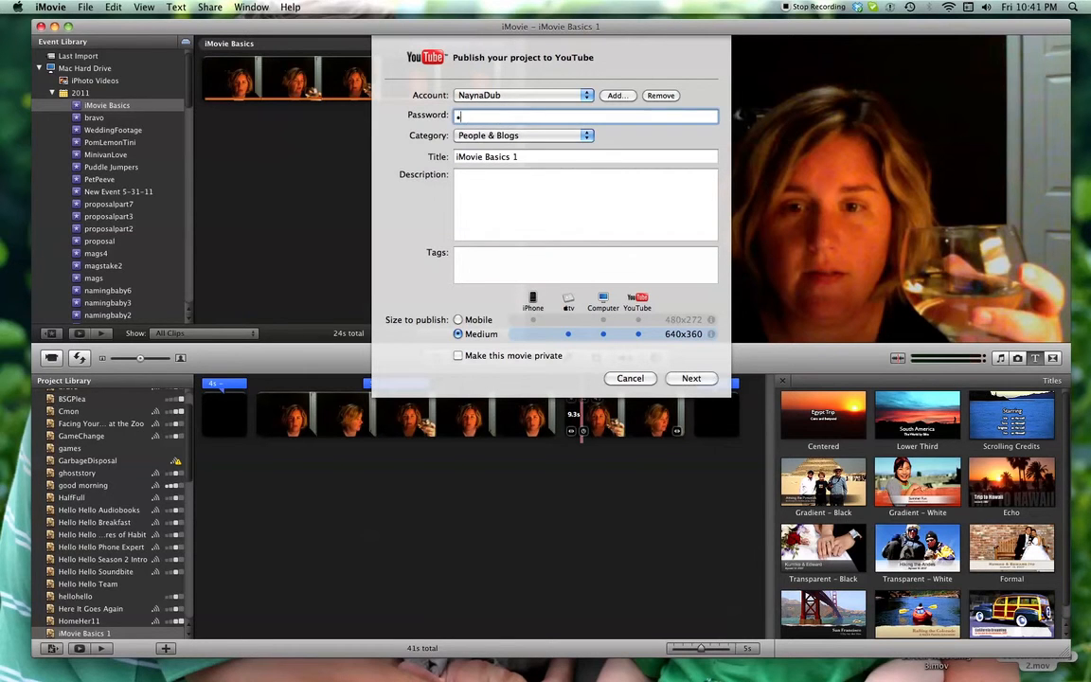
Enter a description beginning with "iMovie B" for the YouTube upload and continue to the Terms of Service
left_click(495, 199)
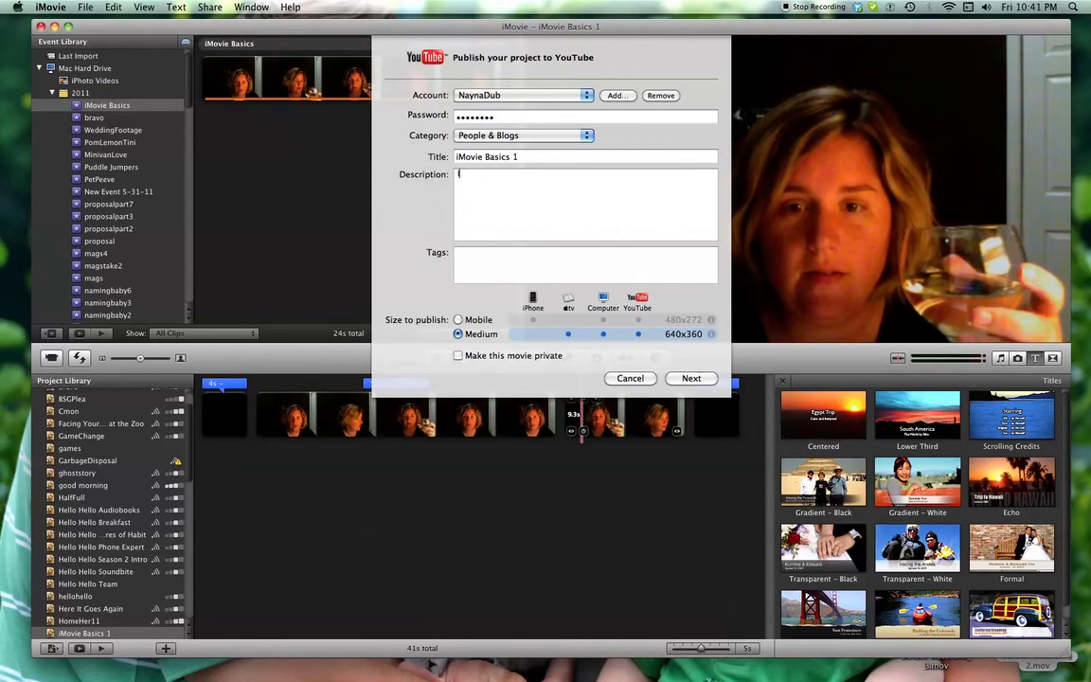
type("iMovie Basics Tutorial")
left_click(690, 379)
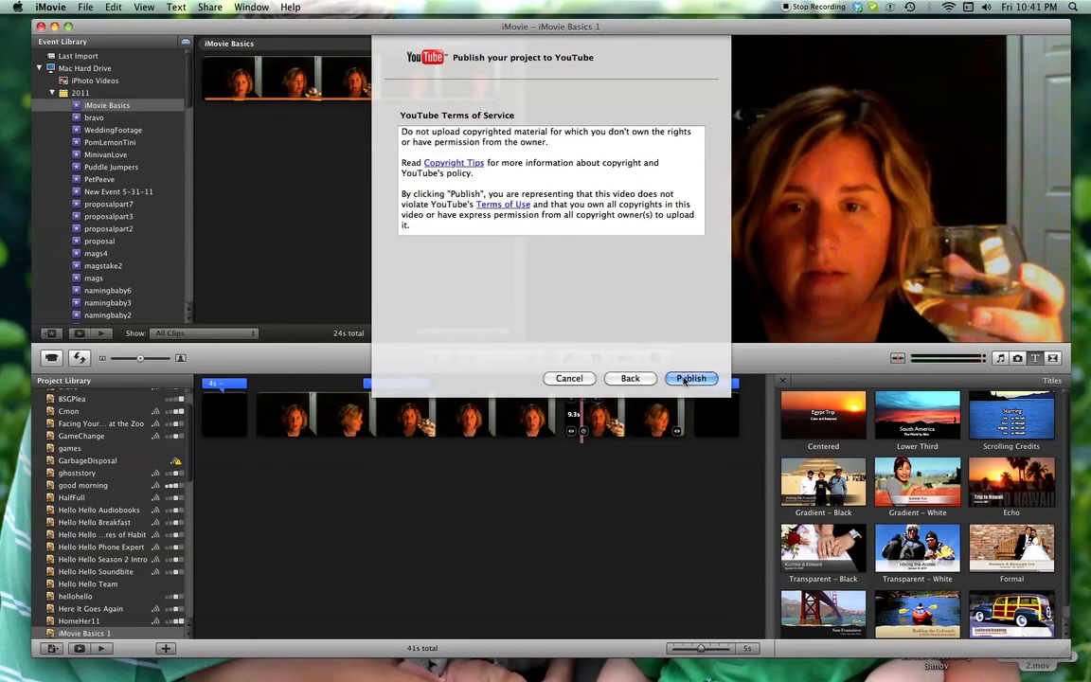